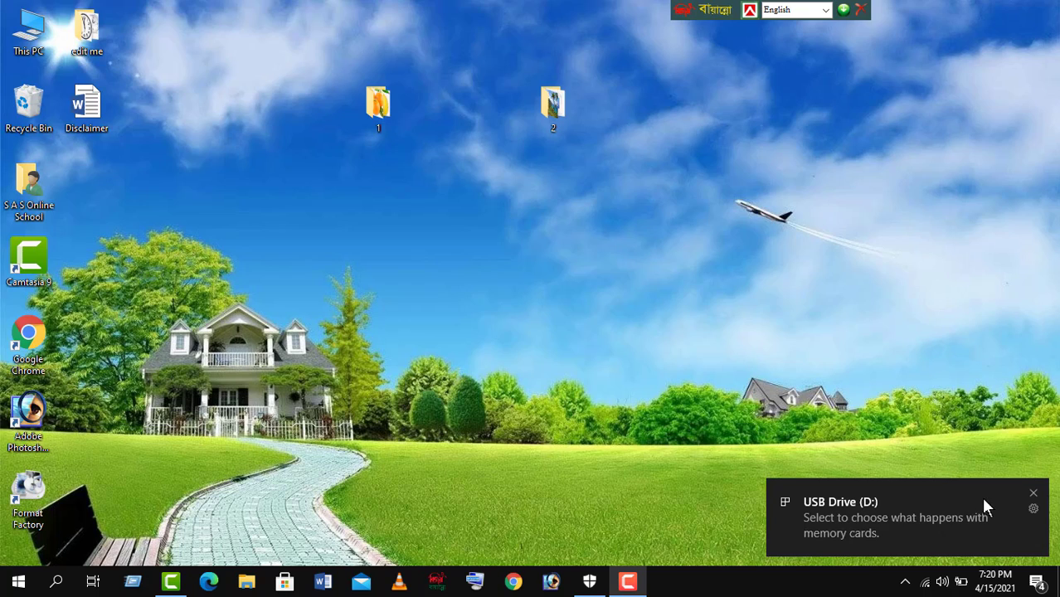
Dismiss the USB drive notification choices and examine USB Drive (D:) and its DCIM folder through This PC.
{"action": "left_click", "coordinate": [971, 496]}
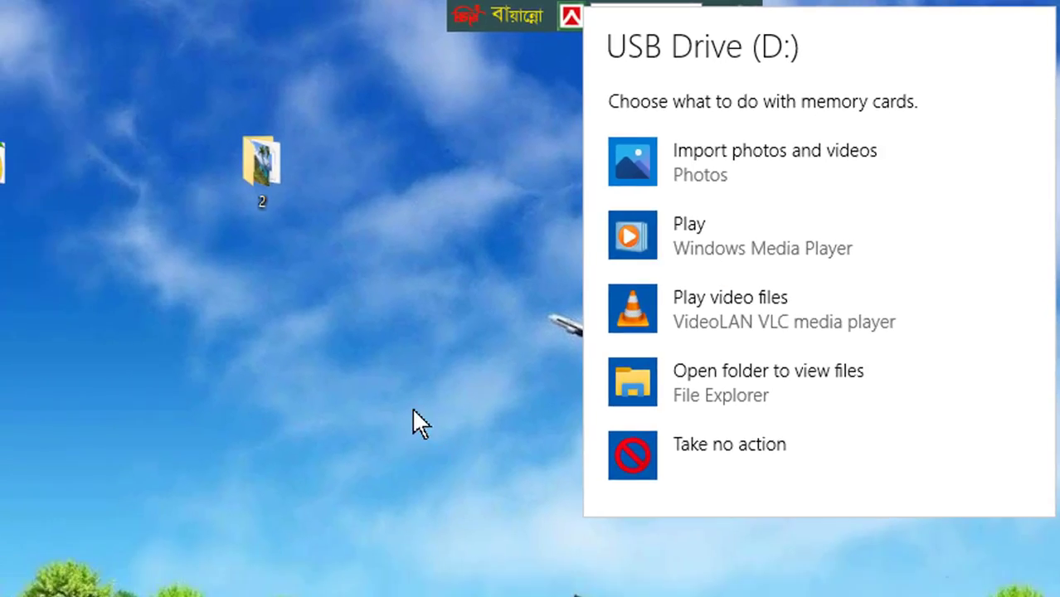
{"action": "left_click", "coordinate": [304, 499]}
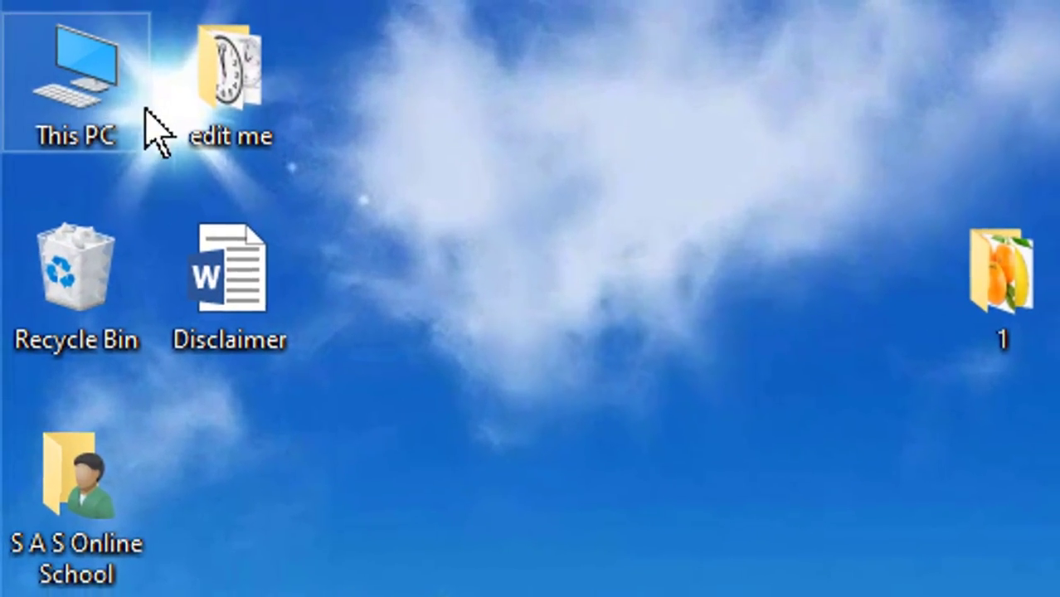
{"action": "double_click", "coordinate": [146, 110]}
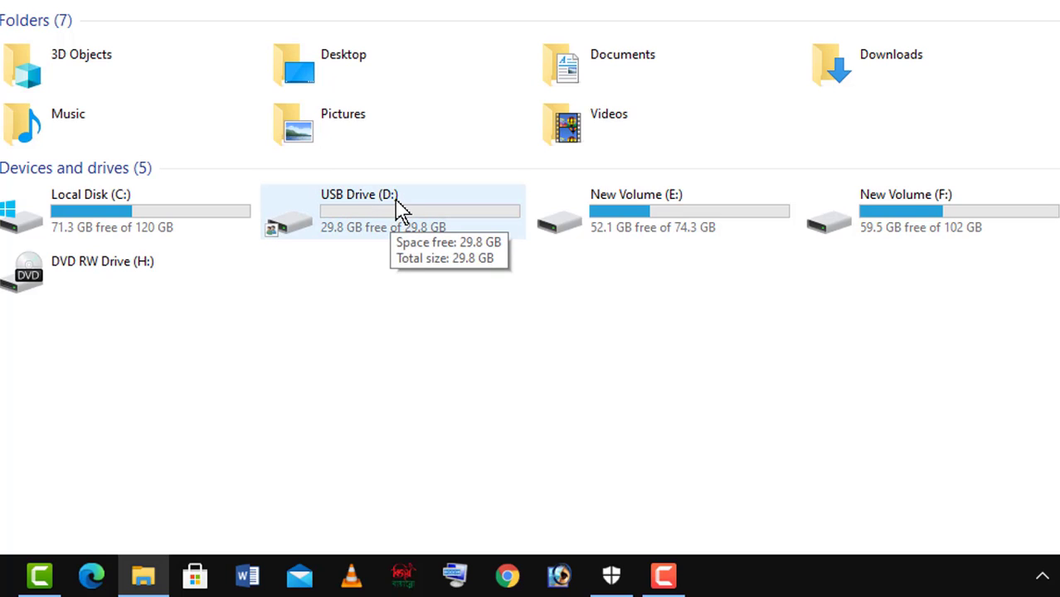
{"action": "double_click", "coordinate": [336, 217]}
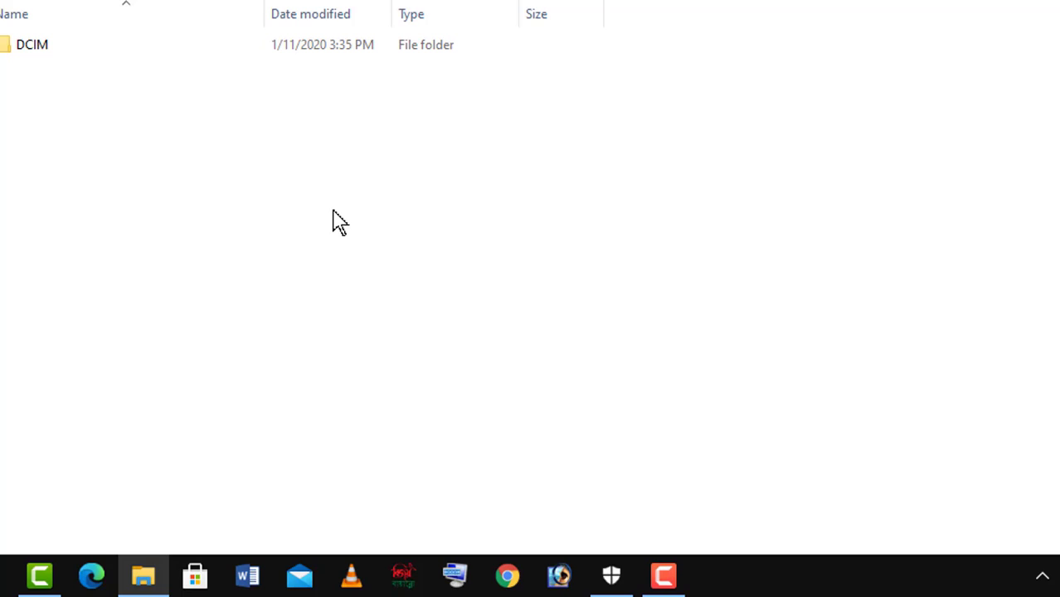
{"action": "double_click", "coordinate": [83, 50]}
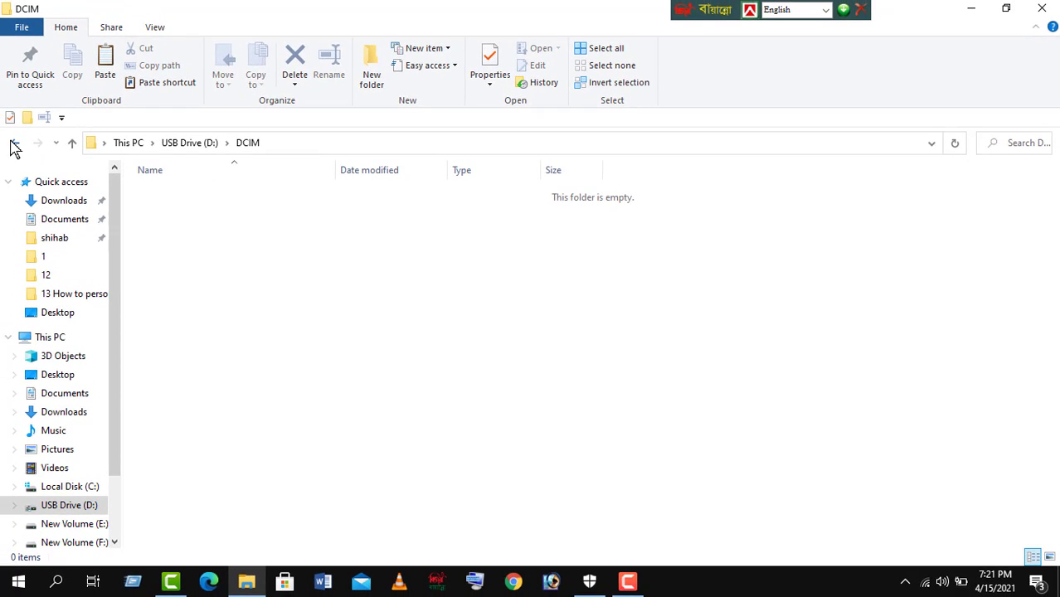
{"action": "left_click", "coordinate": [15, 144]}
{"action": "left_click", "coordinate": [14, 144]}
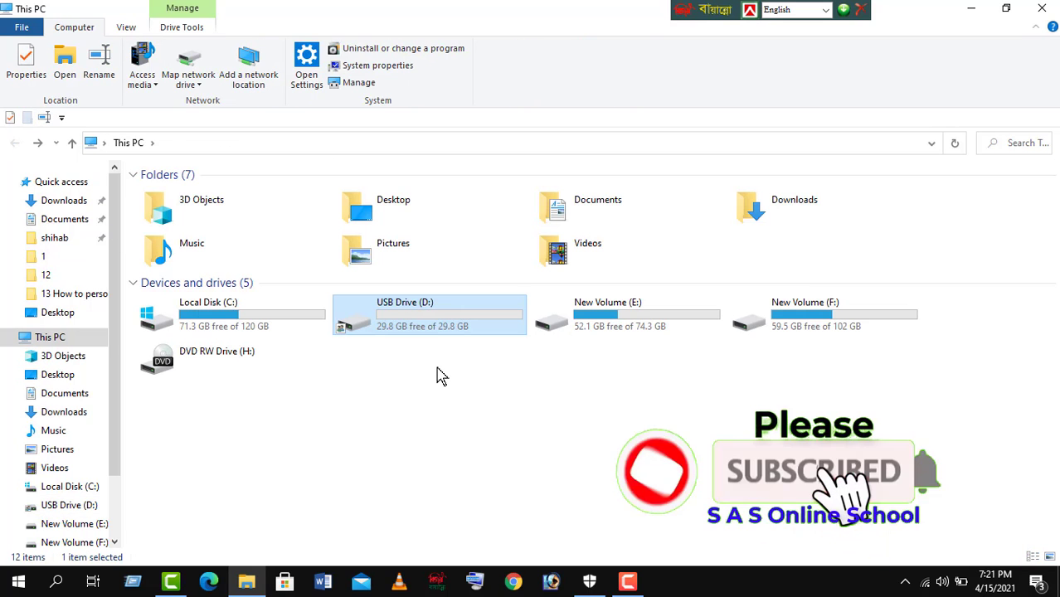
Copy folder 1 from New Volume (F:) to the clipboard.
{"action": "double_click", "coordinate": [818, 322]}
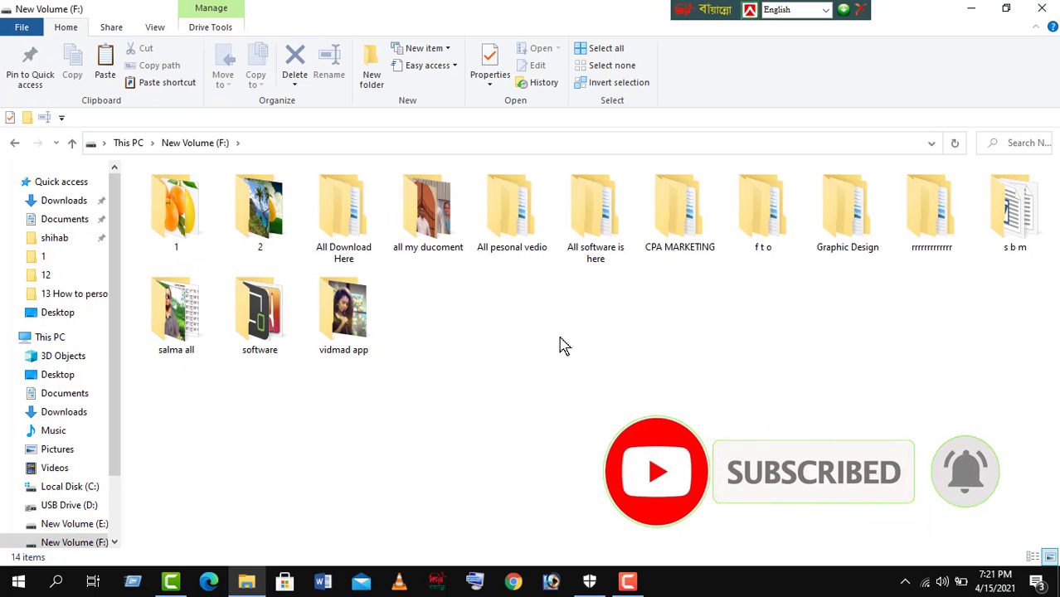
{"action": "right_click", "coordinate": [174, 234]}
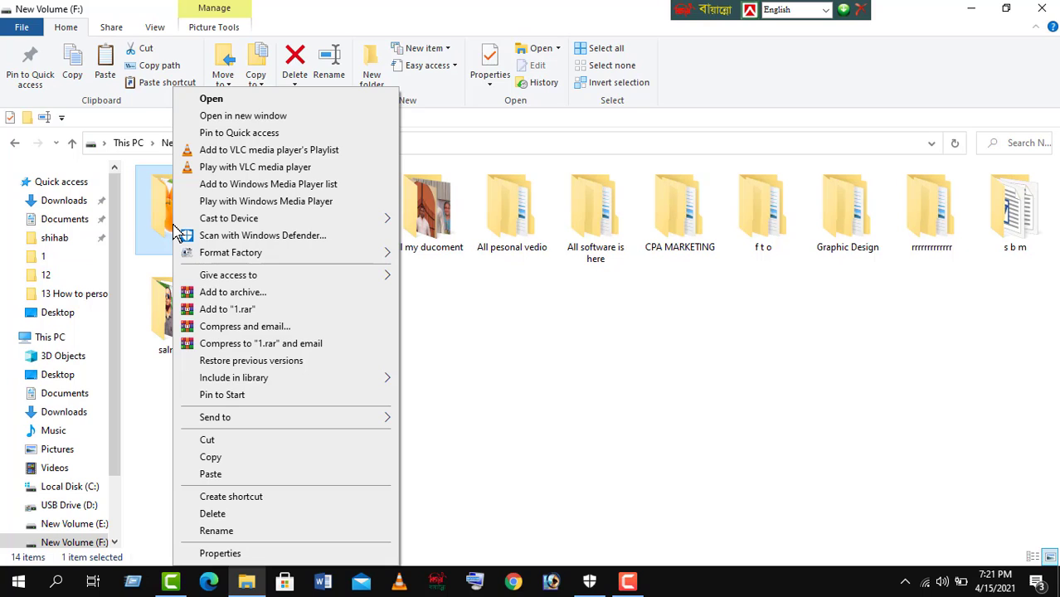
{"action": "left_click", "coordinate": [211, 457]}
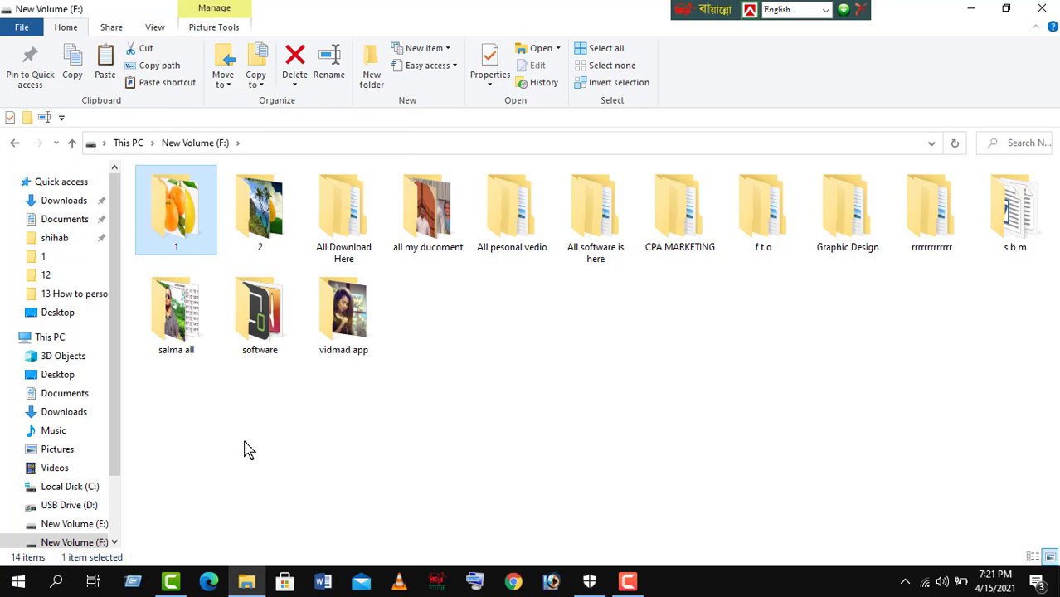
Paste the copied folder 1 into the root of USB Drive (D:).
{"action": "left_click", "coordinate": [14, 146]}
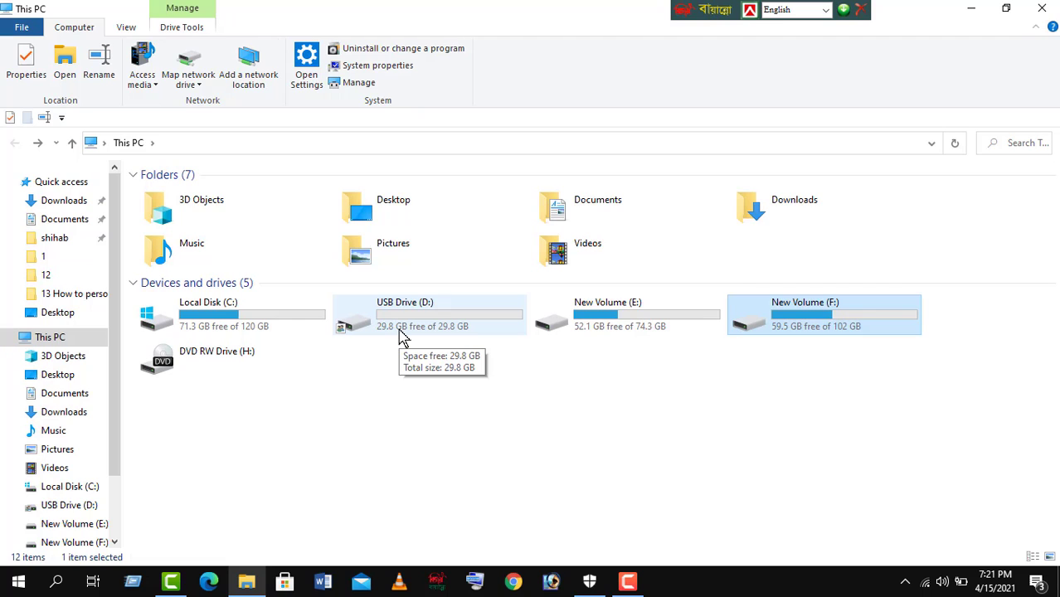
{"action": "double_click", "coordinate": [400, 330]}
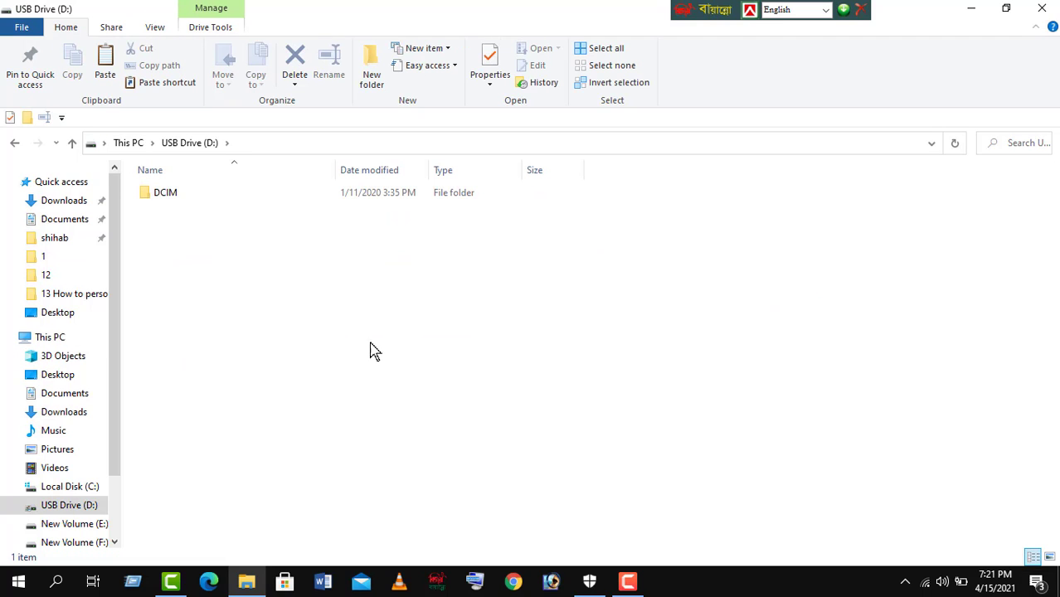
{"action": "right_click", "coordinate": [259, 292]}
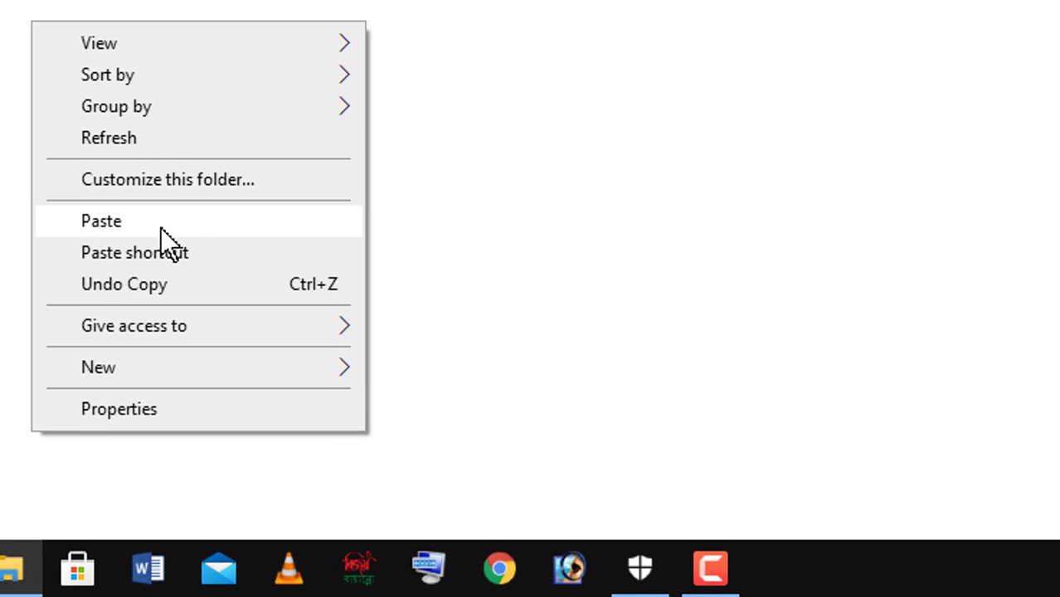
{"action": "left_click", "coordinate": [93, 222]}
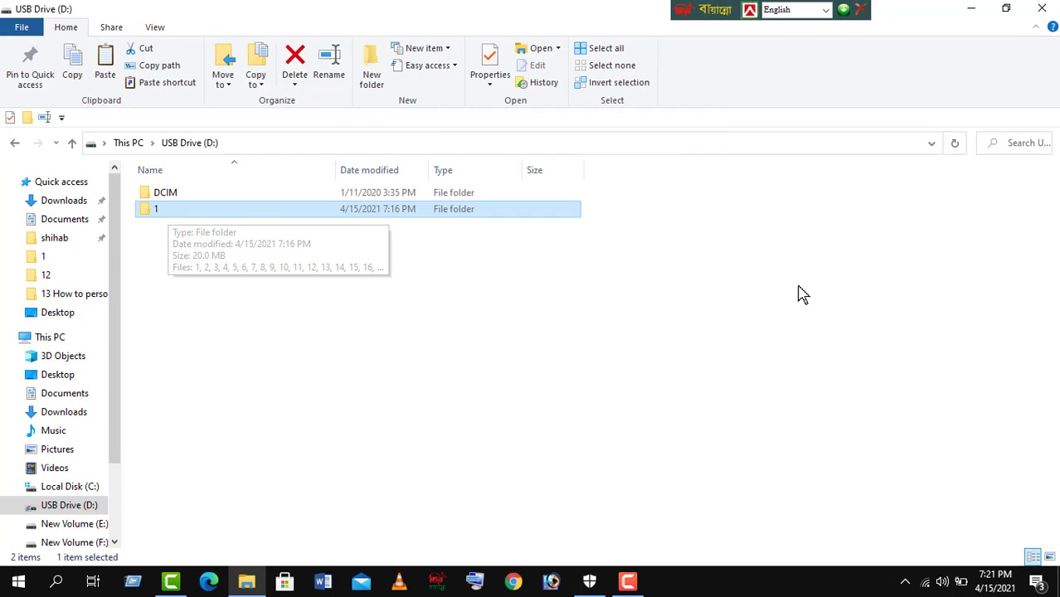
Display USB Drive (D:) and its folder 1 as large thumbnails to check the copied pictures.
{"action": "left_click", "coordinate": [1049, 557]}
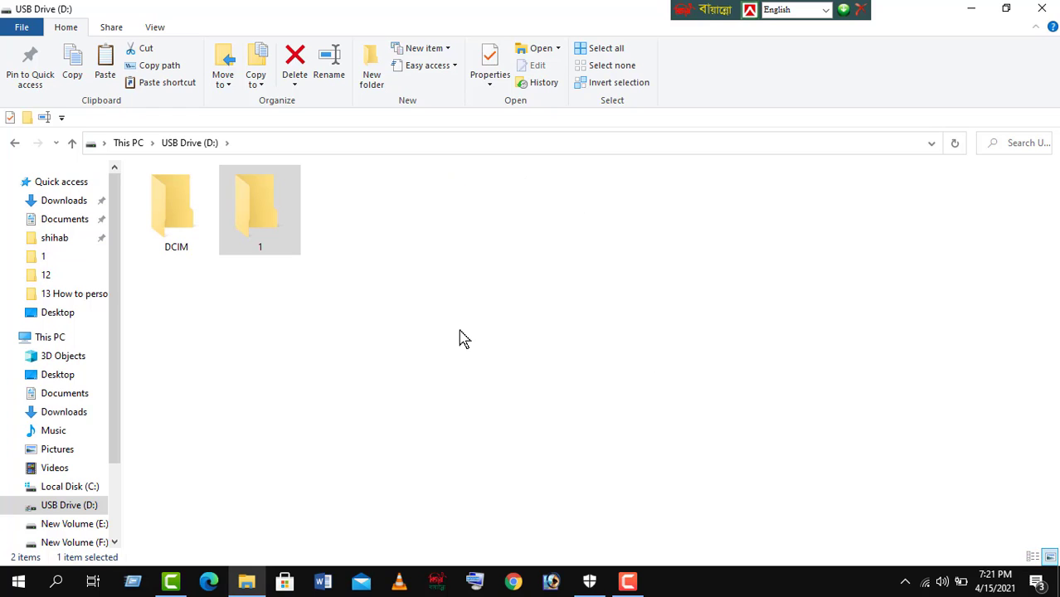
{"action": "double_click", "coordinate": [260, 214]}
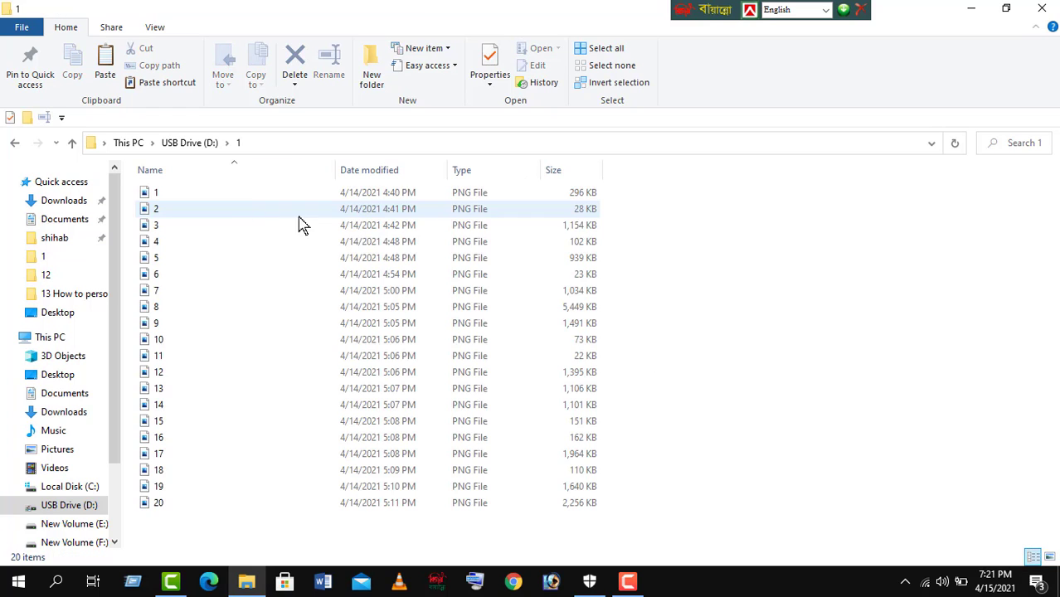
{"action": "left_click", "coordinate": [1049, 557]}
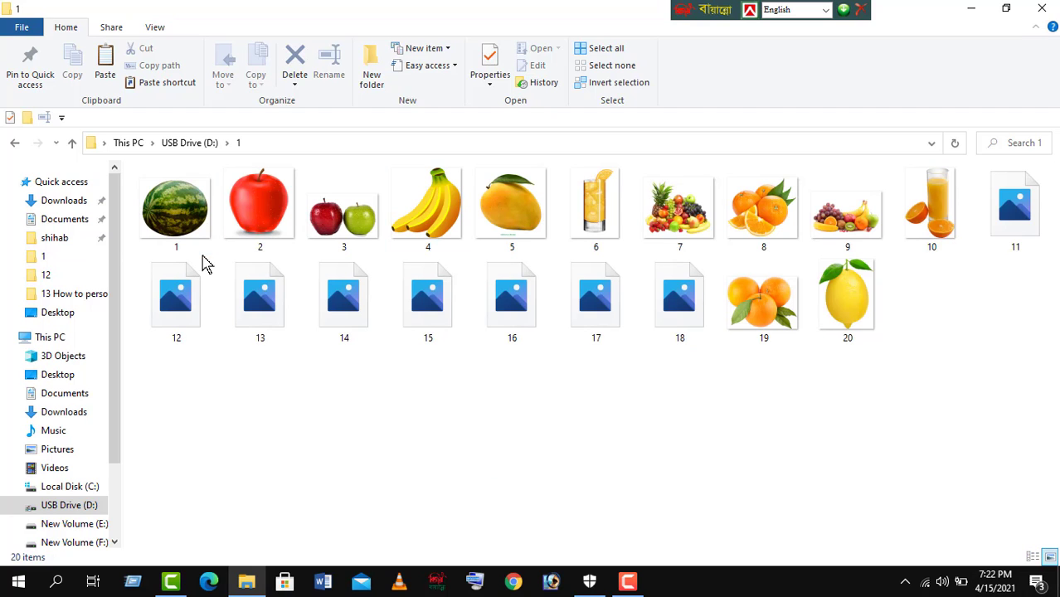
Copy the green fruit image 15 from folder 1 on New Volume (F:) to the clipboard.
{"action": "left_click", "coordinate": [13, 144]}
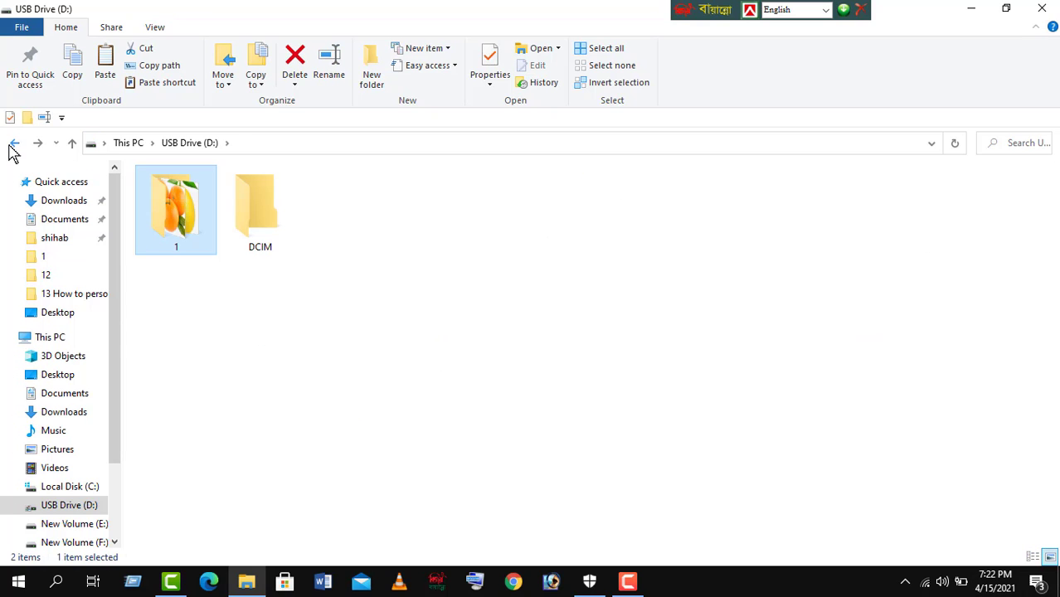
{"action": "left_click", "coordinate": [13, 146]}
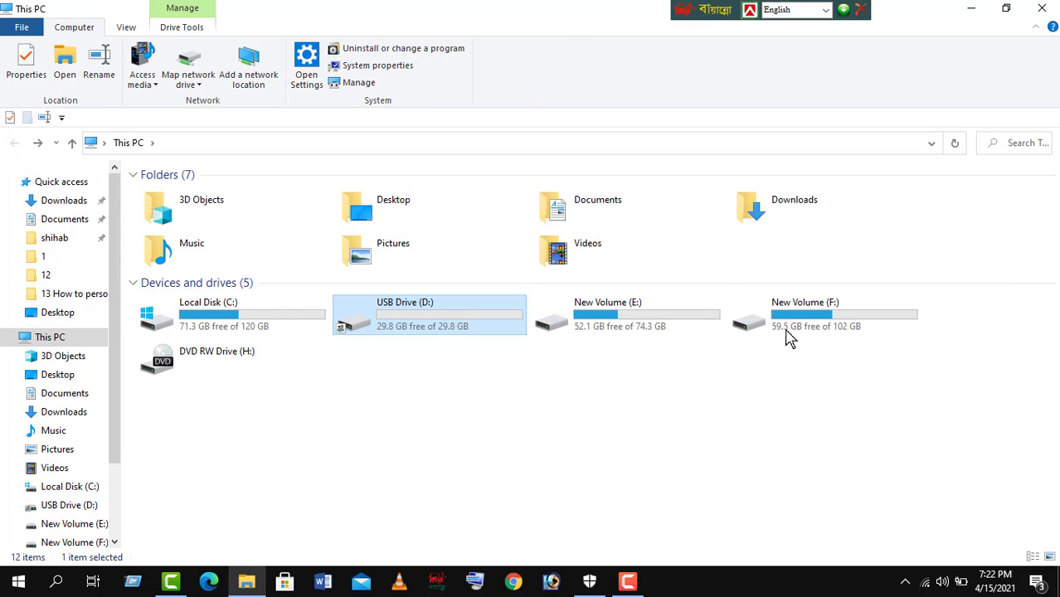
{"action": "left_click", "coordinate": [817, 323]}
{"action": "double_click", "coordinate": [817, 324]}
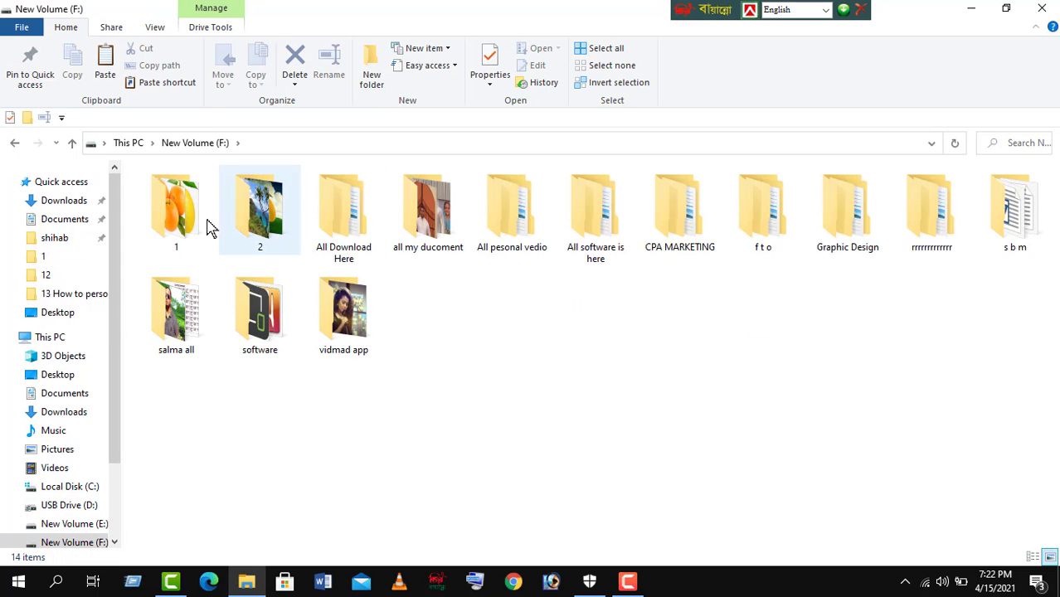
{"action": "left_click", "coordinate": [187, 222]}
{"action": "double_click", "coordinate": [187, 223]}
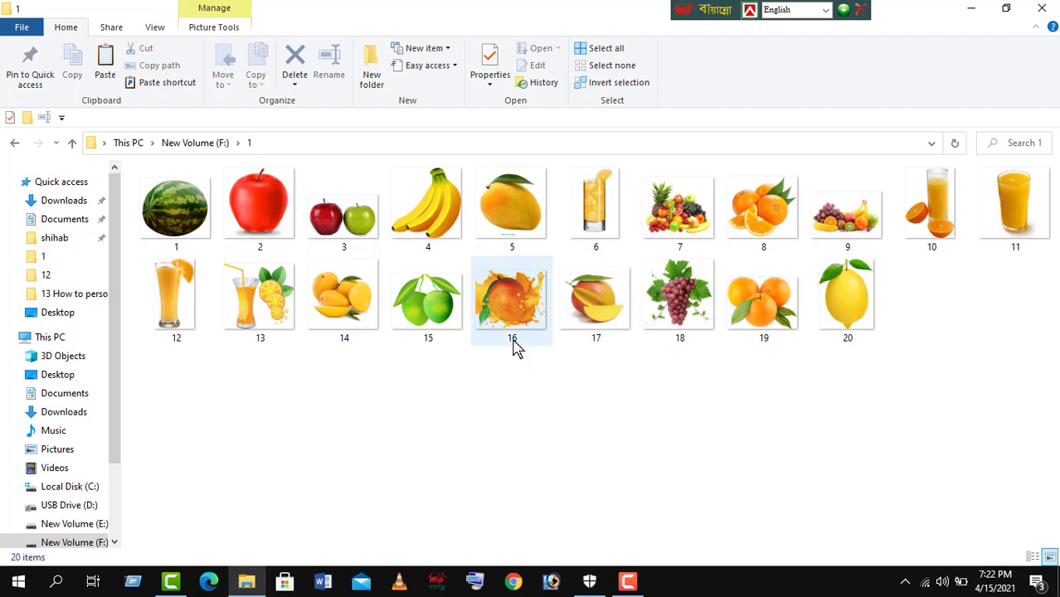
{"action": "left_click", "coordinate": [414, 312]}
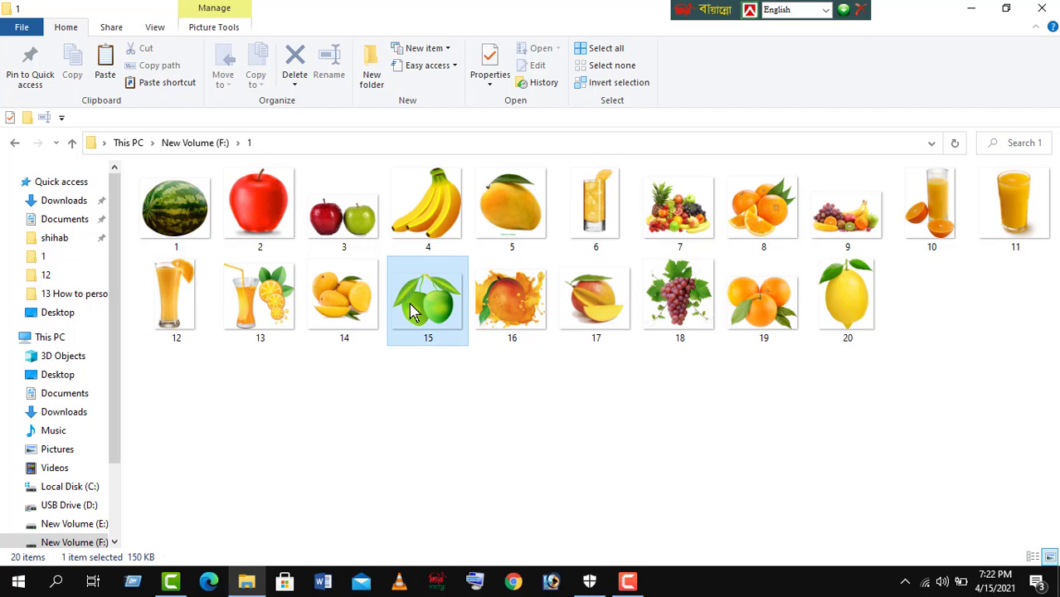
{"action": "right_click", "coordinate": [414, 312]}
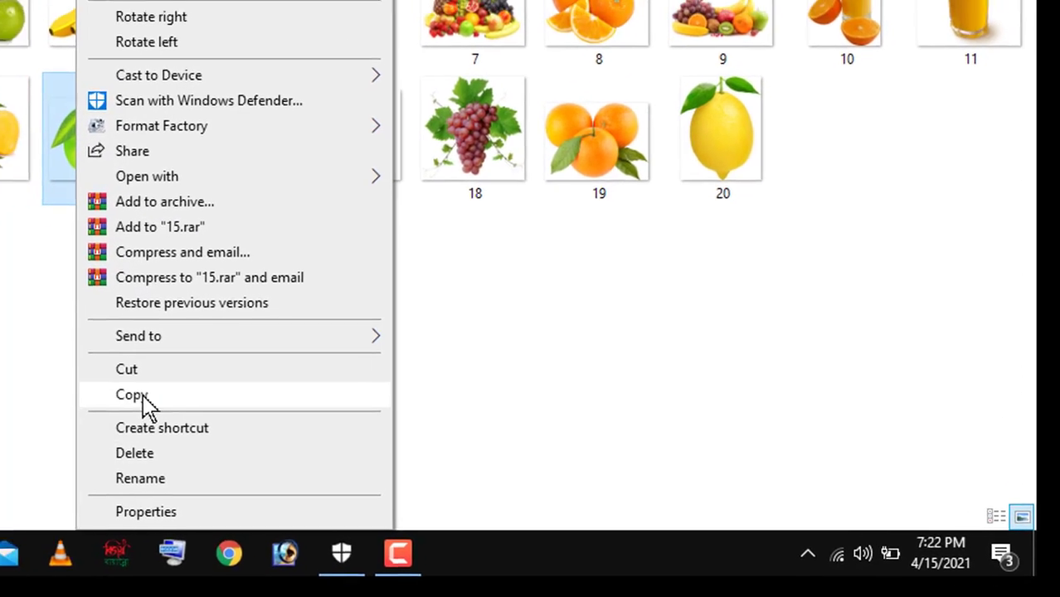
{"action": "left_click", "coordinate": [141, 397]}
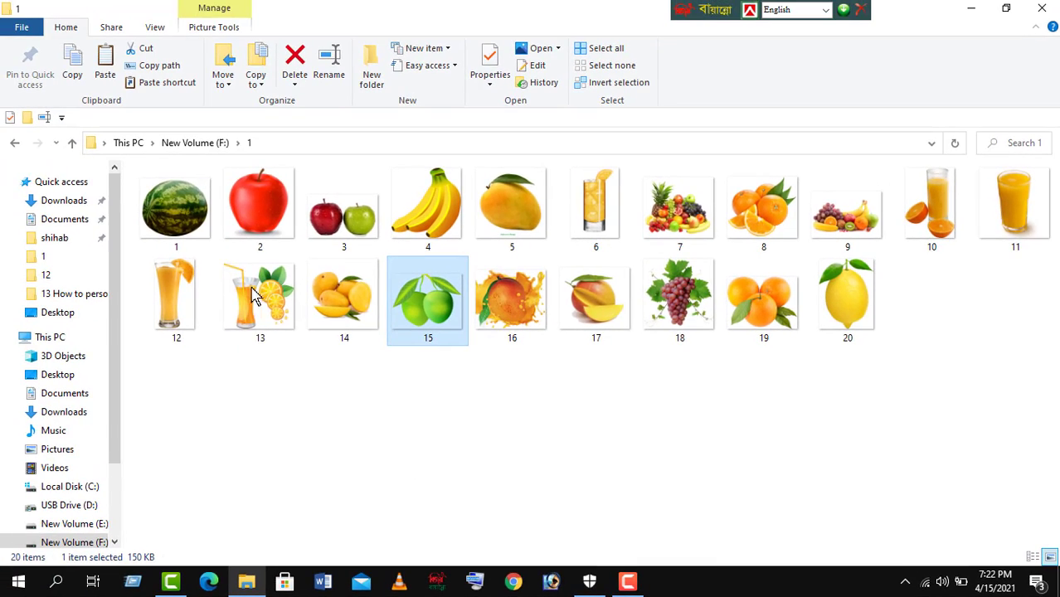
Paste image 15 into the root of USB Drive (D:), beside the folders, and clear the selection.
{"action": "left_click", "coordinate": [15, 148]}
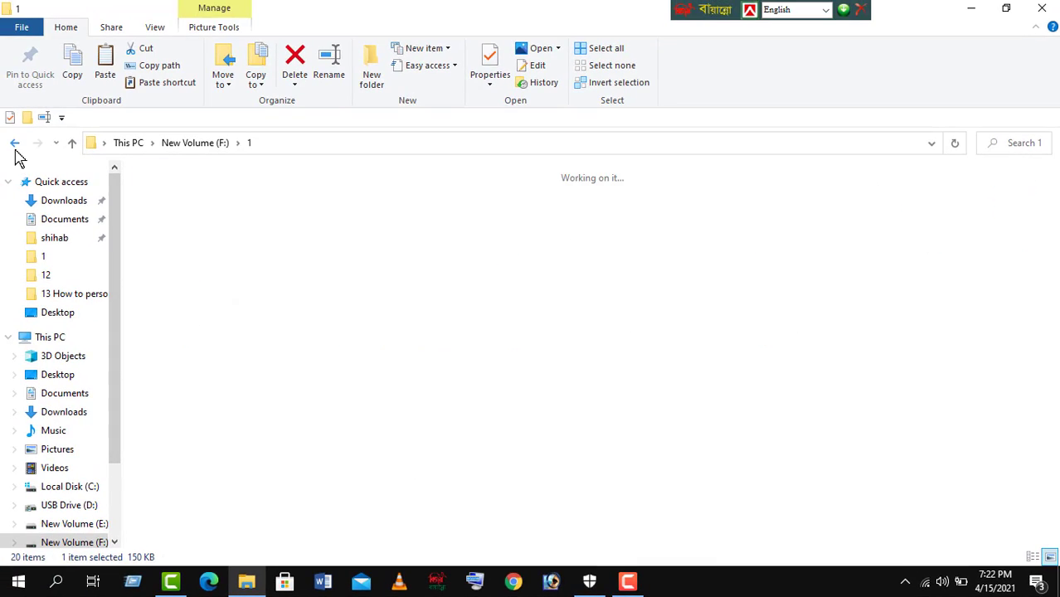
{"action": "left_click", "coordinate": [15, 149]}
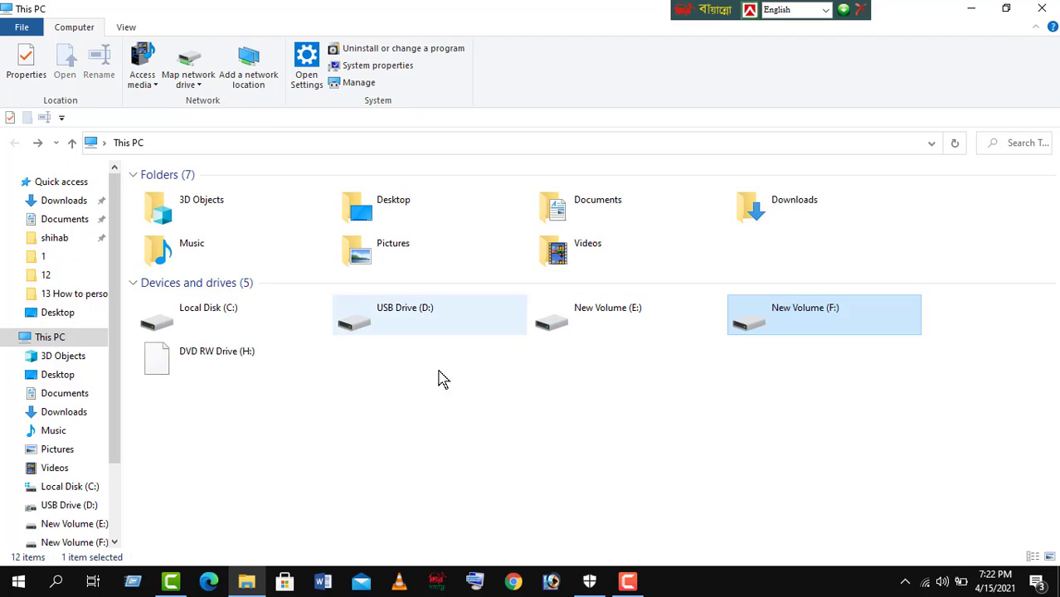
{"action": "double_click", "coordinate": [404, 328]}
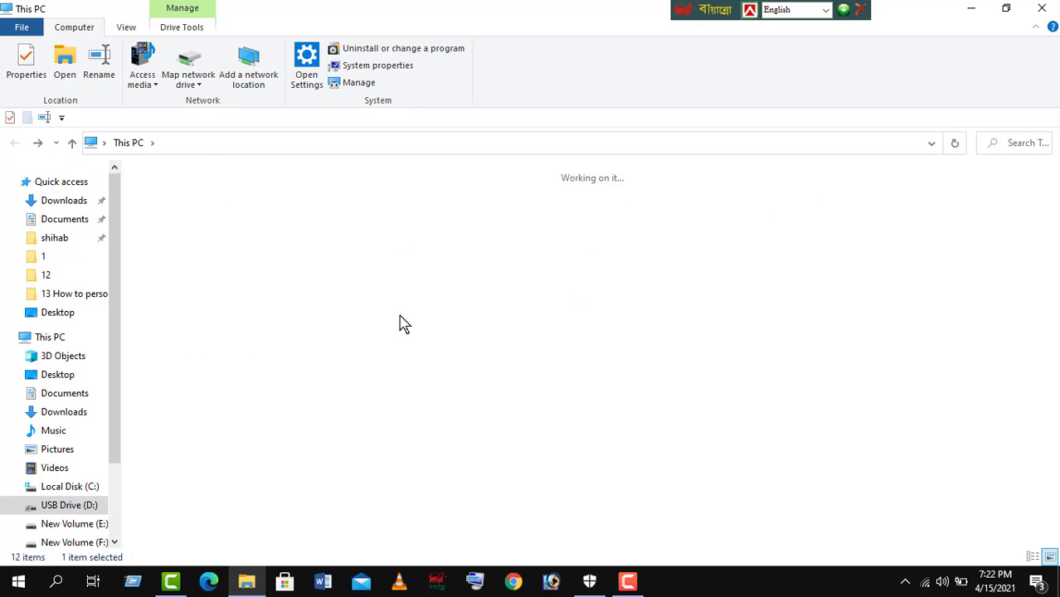
{"action": "right_click", "coordinate": [475, 256]}
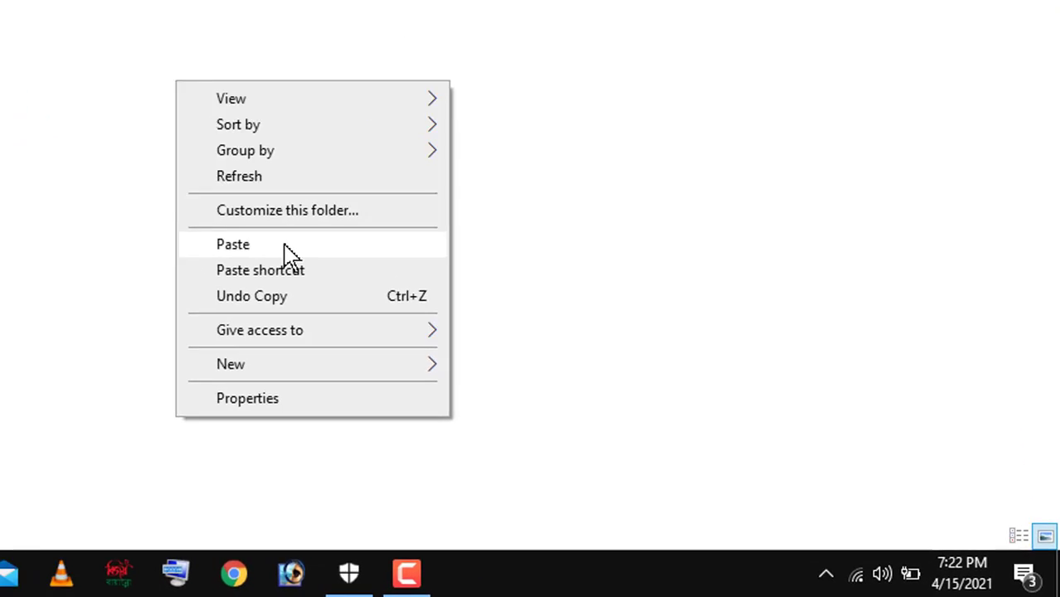
{"action": "left_click", "coordinate": [286, 246]}
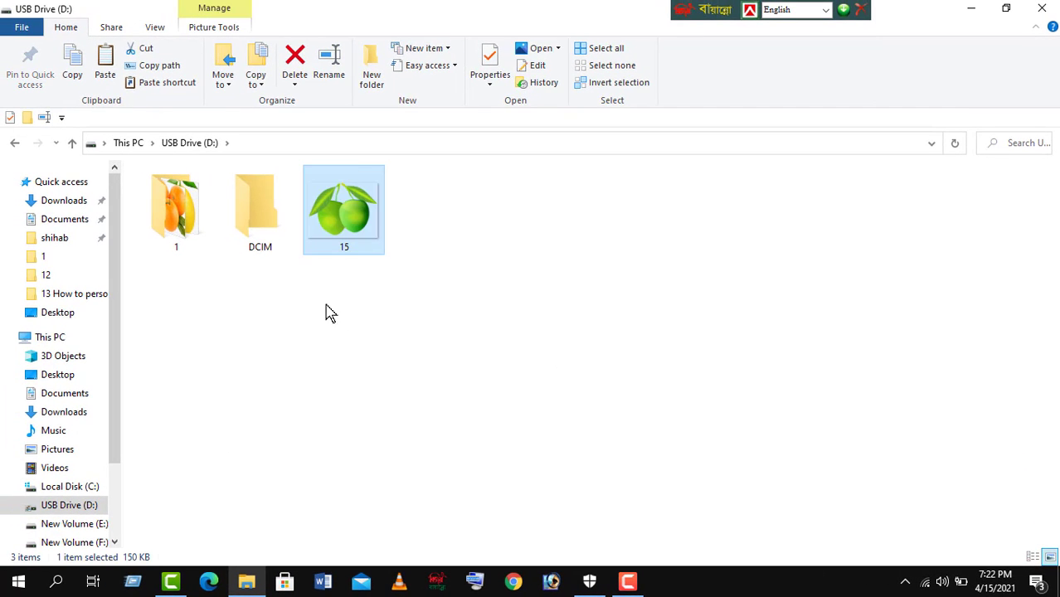
{"action": "left_click", "coordinate": [540, 331]}
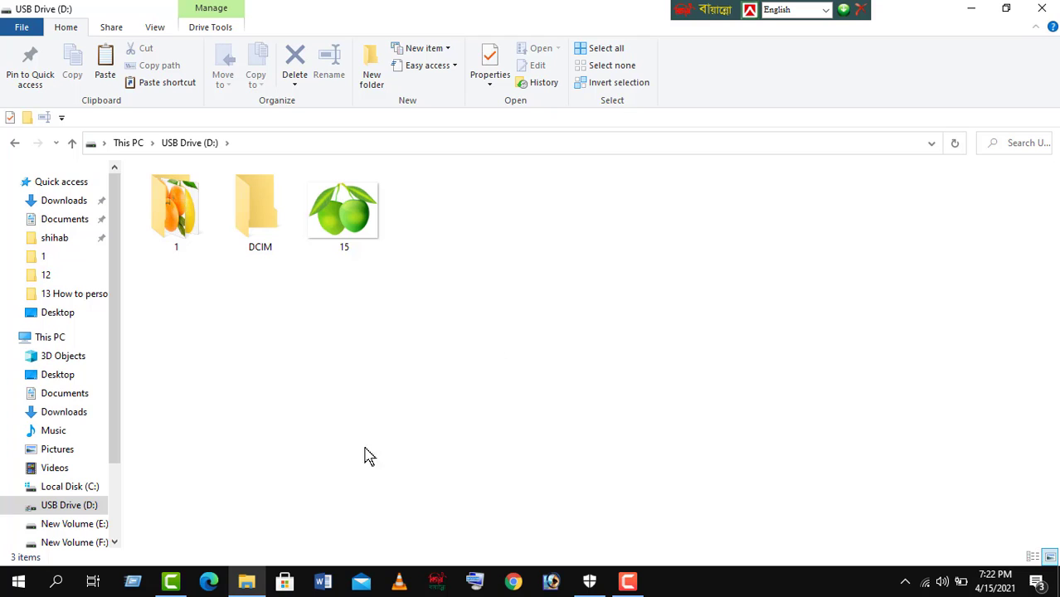
Send the watermelon image 1 from folder 1 on New Volume (F:) to USB Drive (D:) with the Send to command.
{"action": "left_click", "coordinate": [14, 145]}
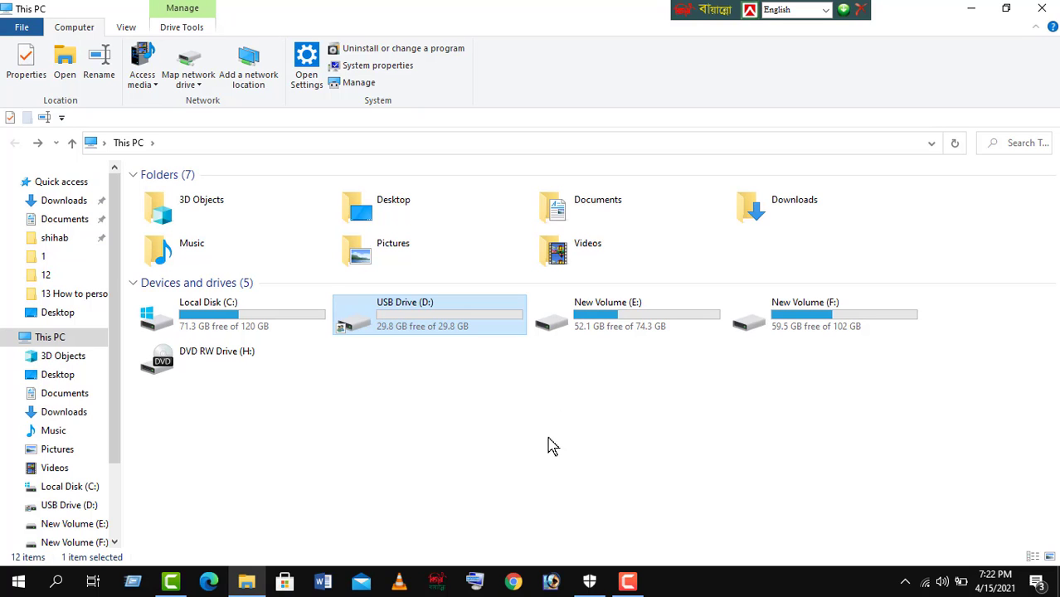
{"action": "double_click", "coordinate": [826, 307]}
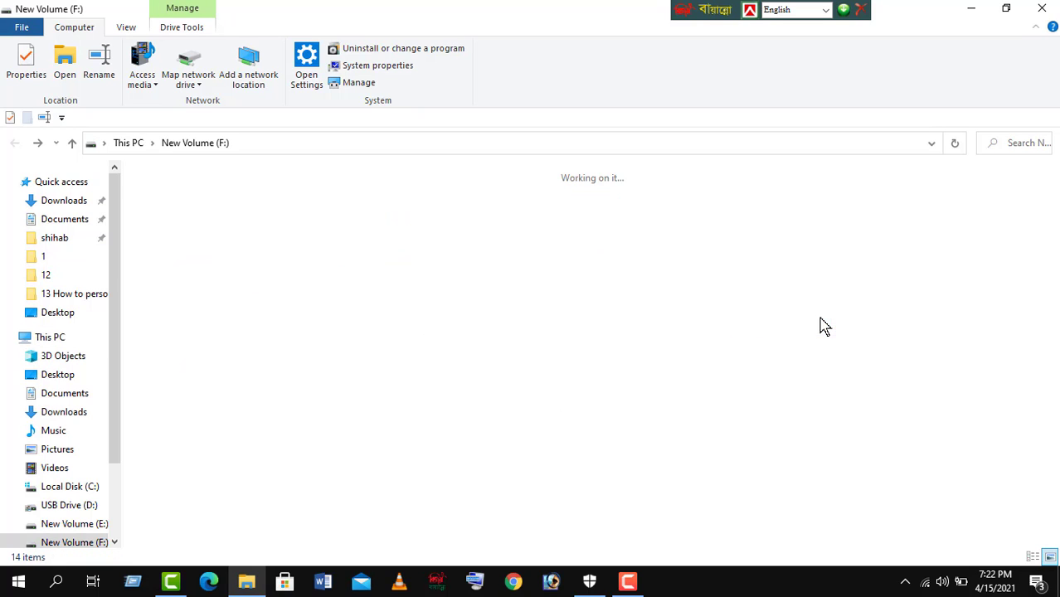
{"action": "left_click", "coordinate": [187, 229]}
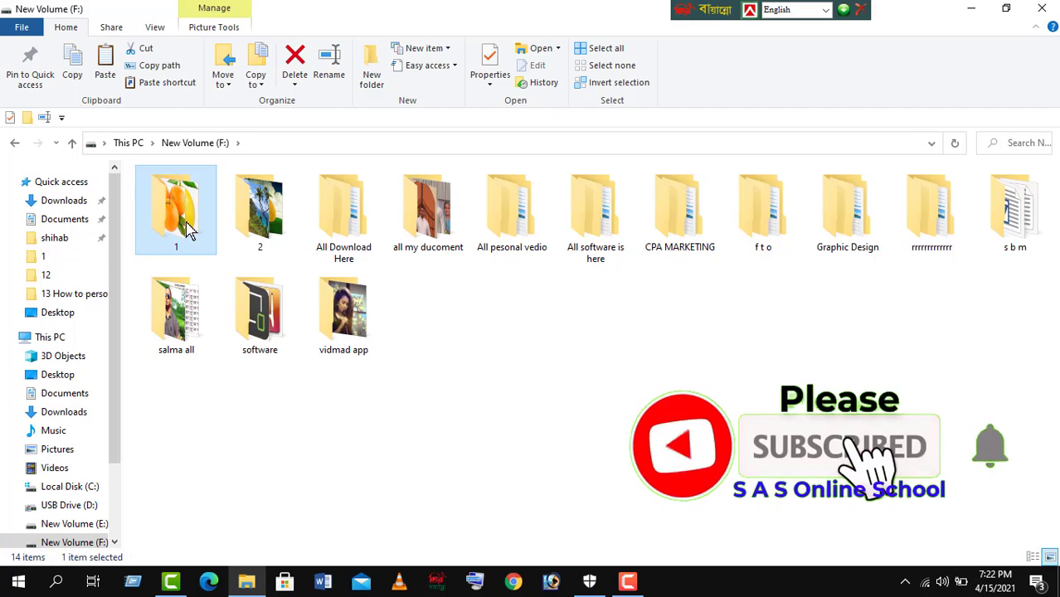
{"action": "double_click", "coordinate": [188, 229]}
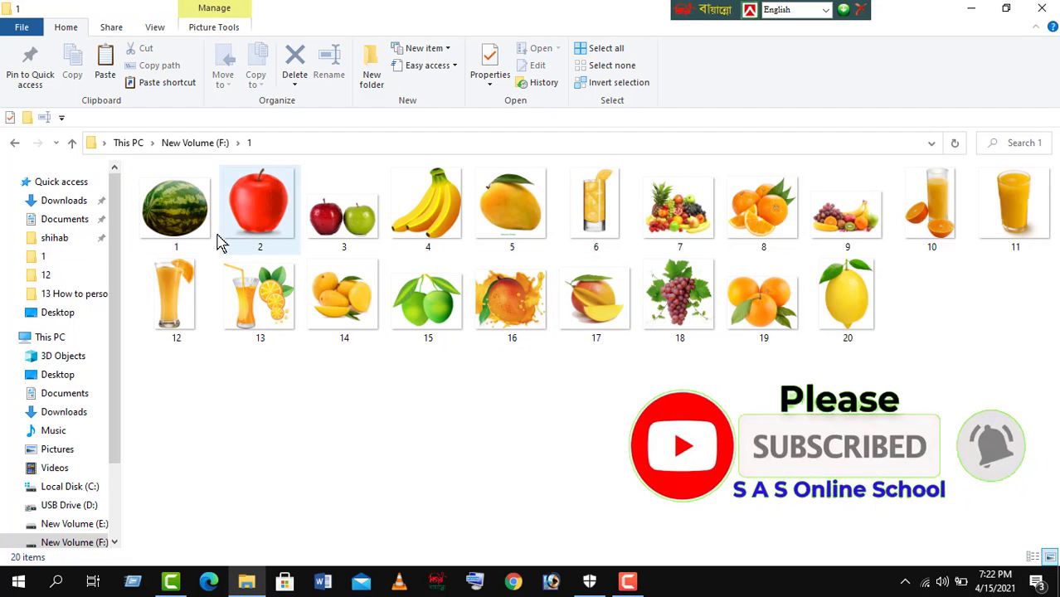
{"action": "double_click", "coordinate": [175, 221]}
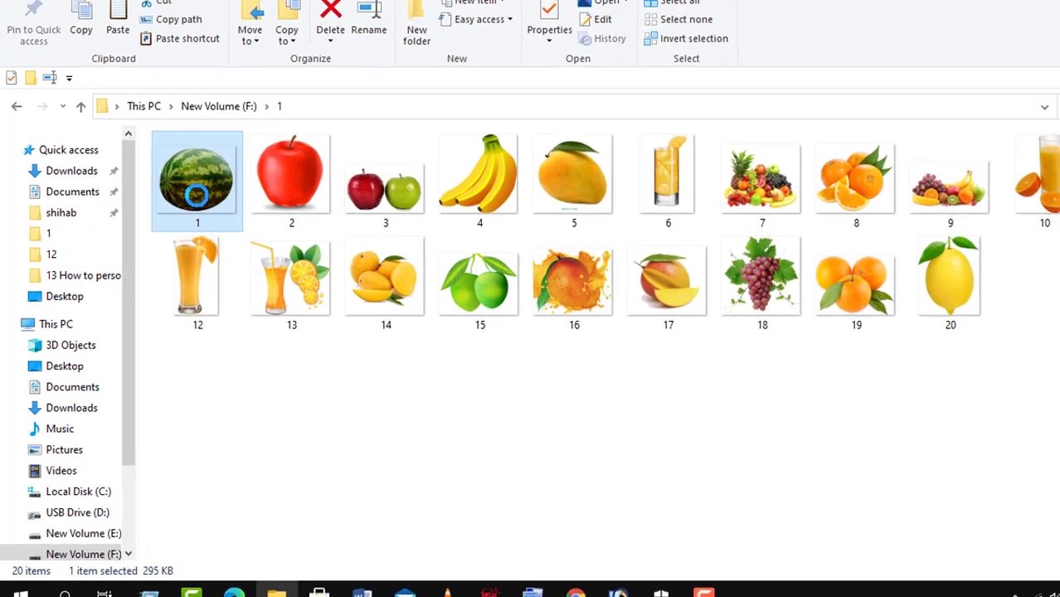
{"action": "right_click", "coordinate": [175, 220]}
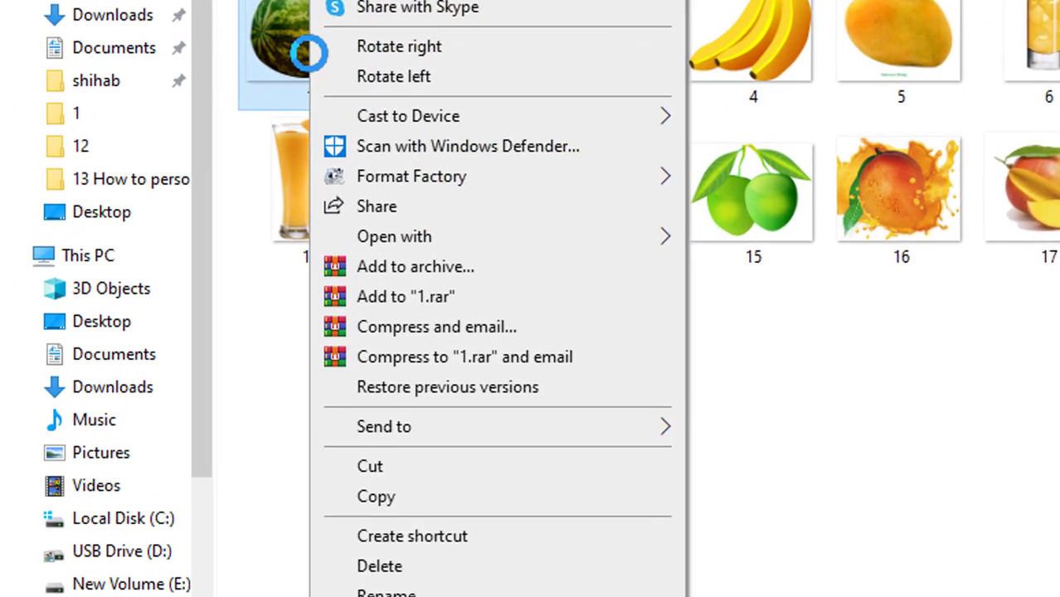
{"action": "mouse_move", "coordinate": [453, 430]}
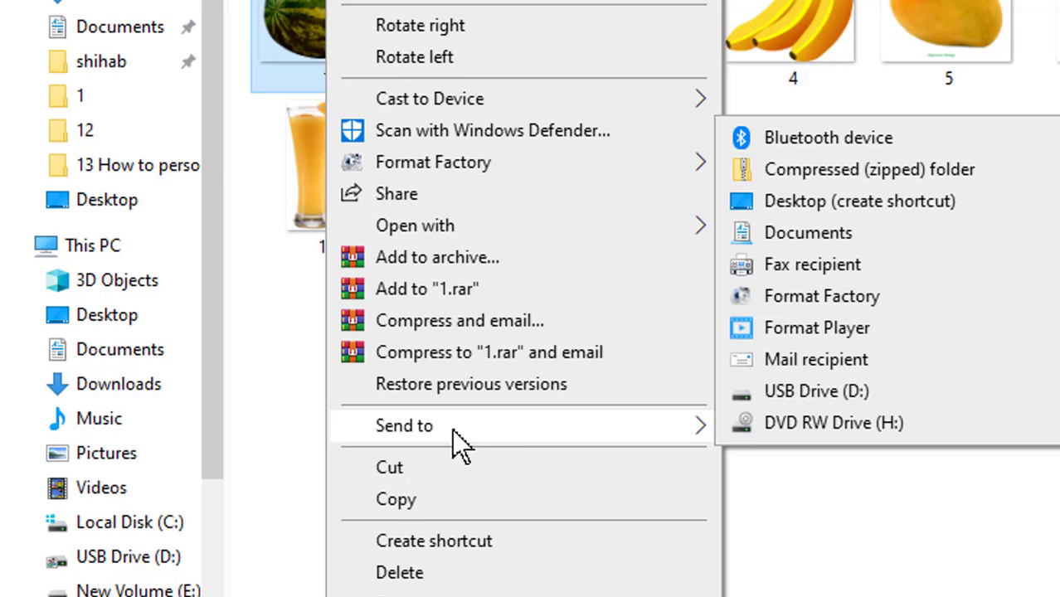
{"action": "left_click", "coordinate": [876, 391]}
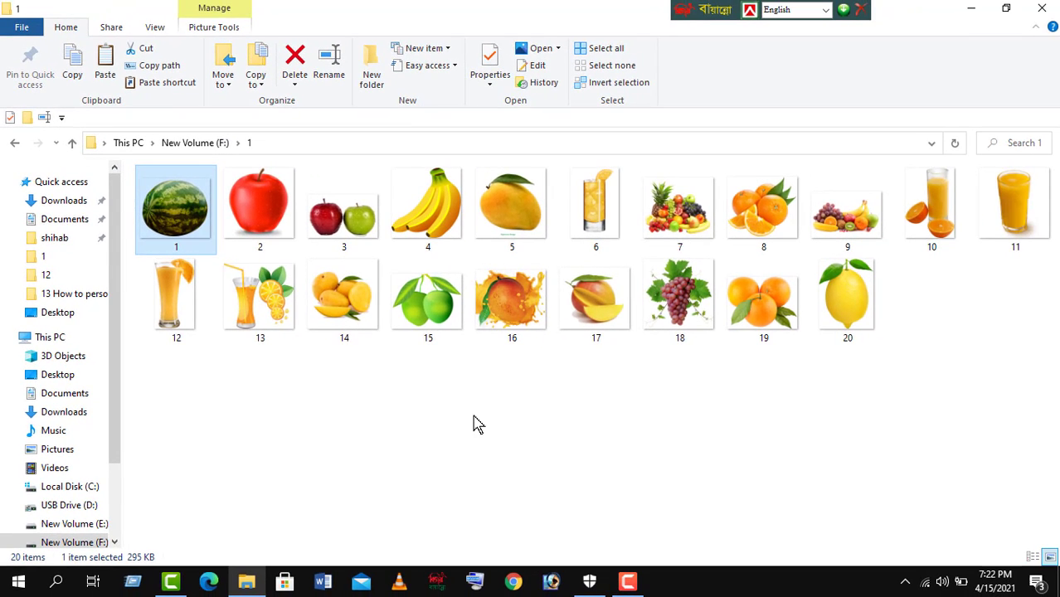
Return to This PC and open USB Drive (D:) to check for the sent watermelon picture.
{"action": "left_click", "coordinate": [15, 144]}
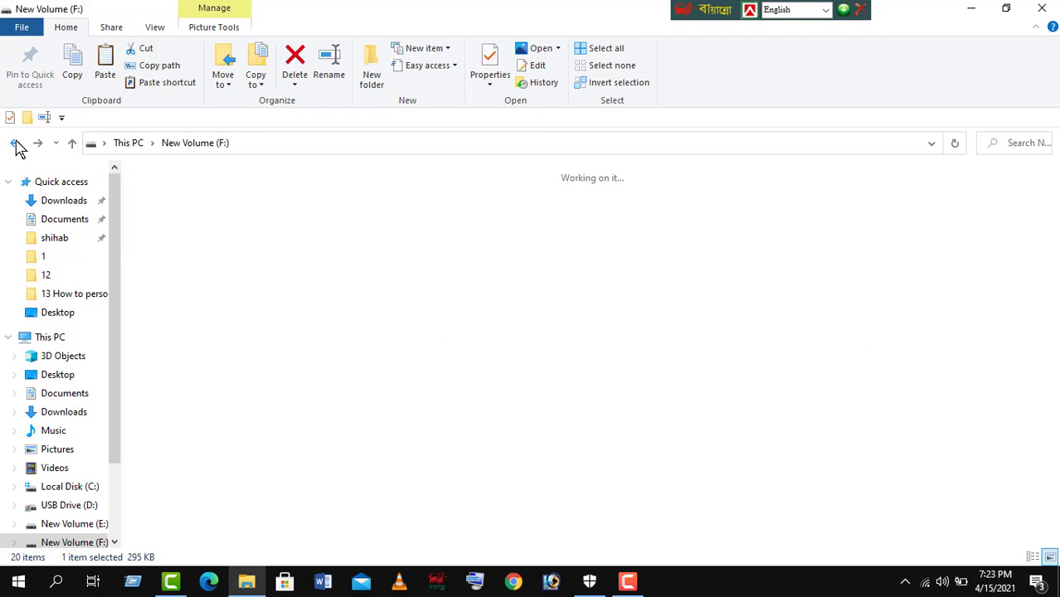
{"action": "left_click", "coordinate": [15, 143]}
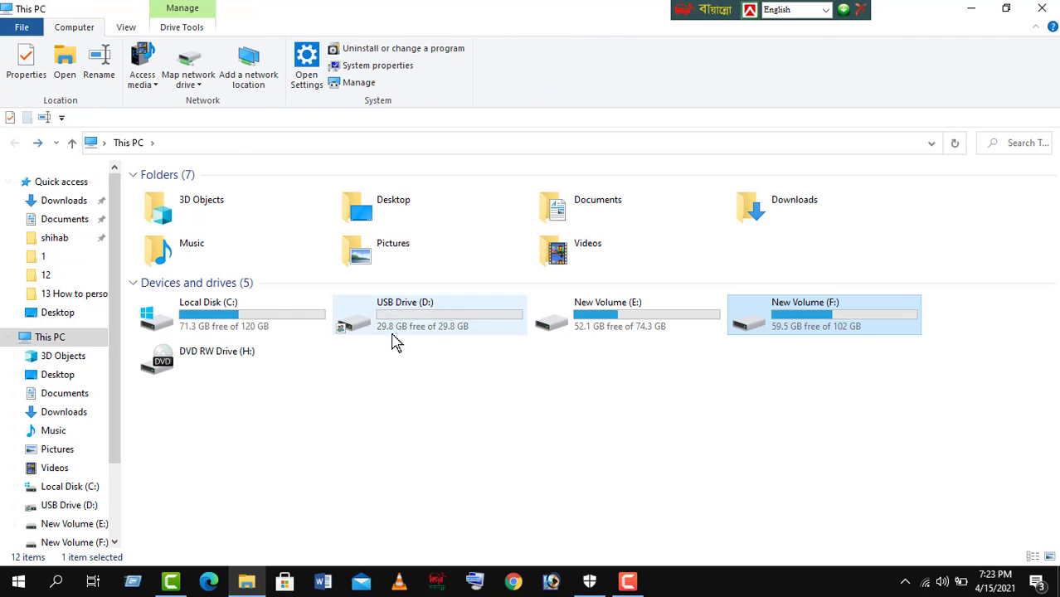
{"action": "double_click", "coordinate": [408, 318]}
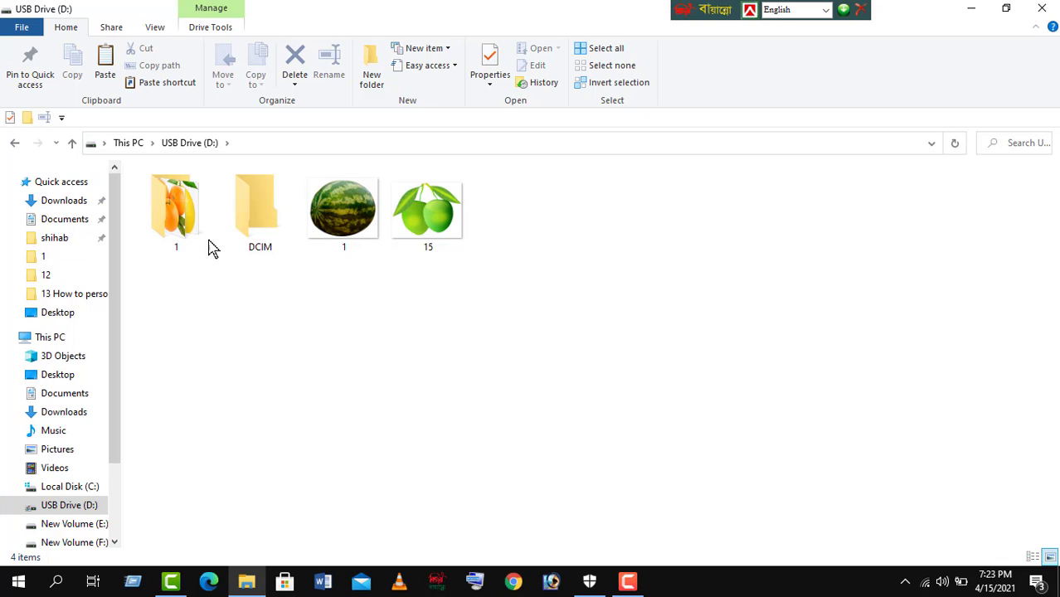
Reduce the USB Drive (D:) window from full screen and move it aside, leaving room for a second window on the desktop.
{"action": "left_click", "coordinate": [1004, 9]}
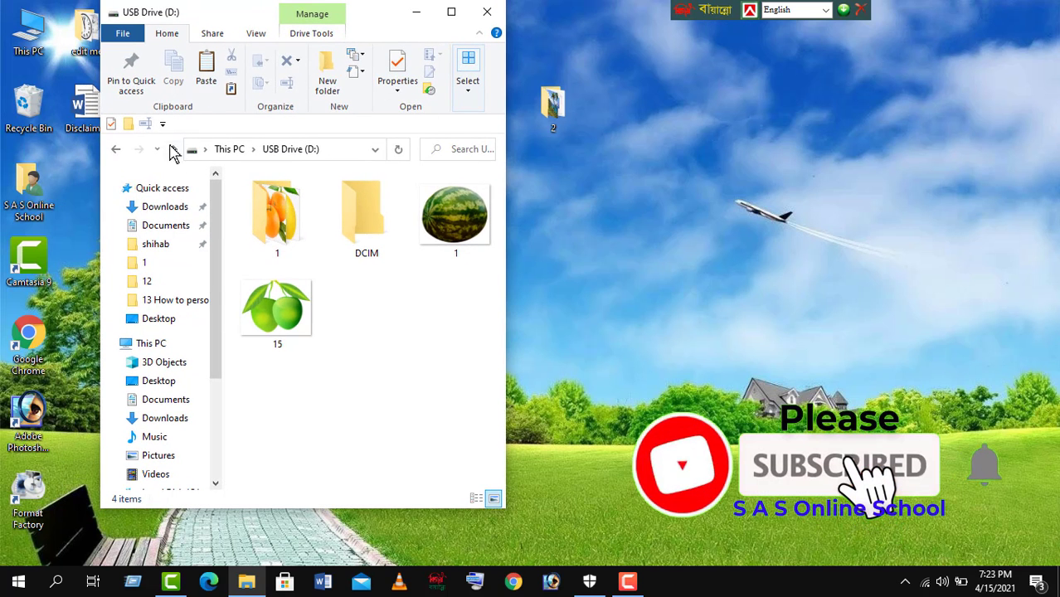
{"action": "left_click", "coordinate": [116, 151]}
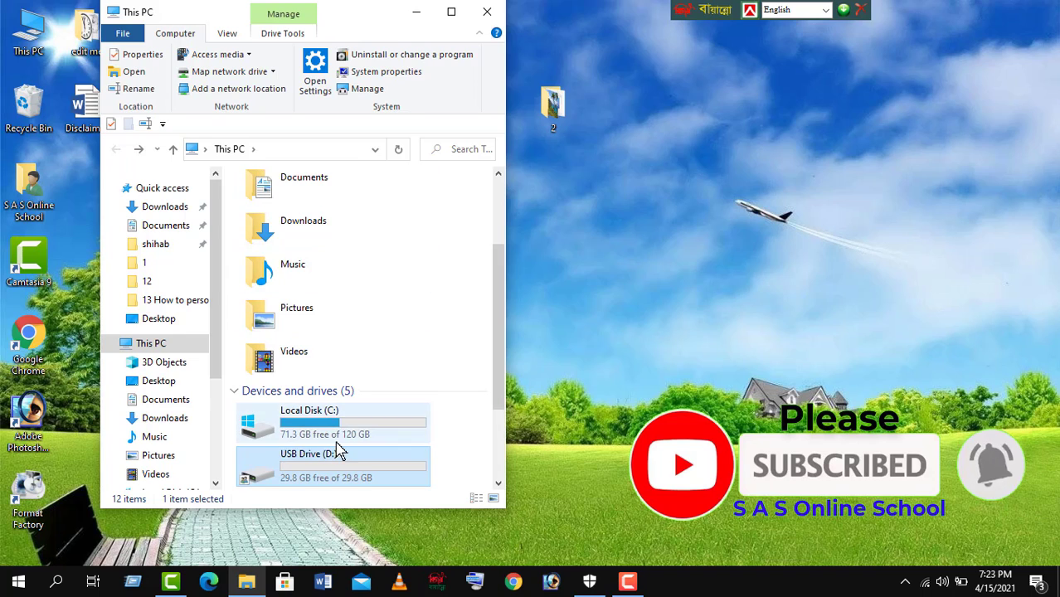
{"action": "key", "text": "Return"}
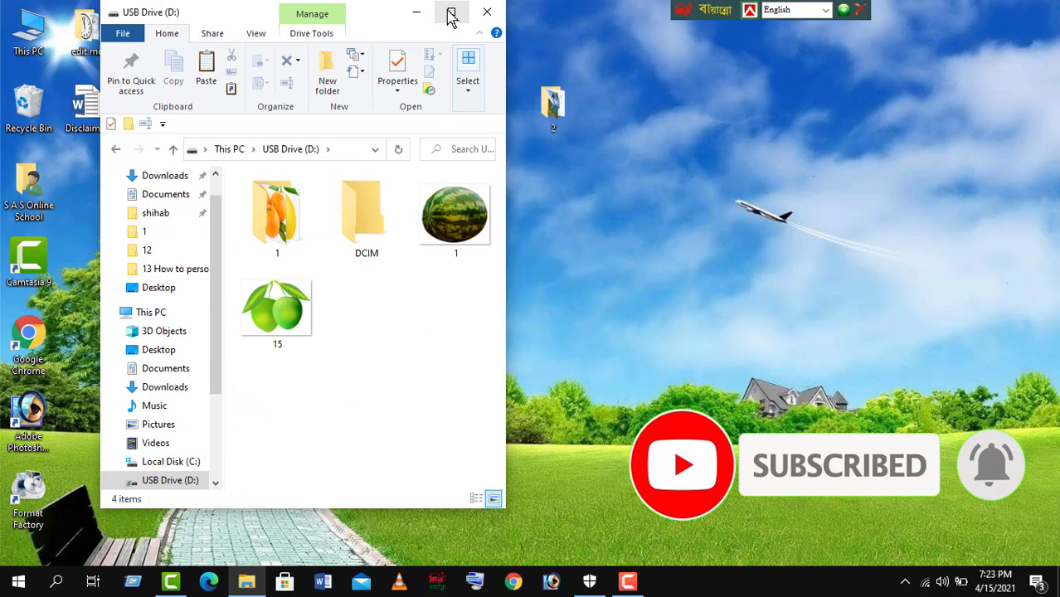
{"action": "left_click_drag", "start_coordinate": [377, 25], "coordinate": [883, 38]}
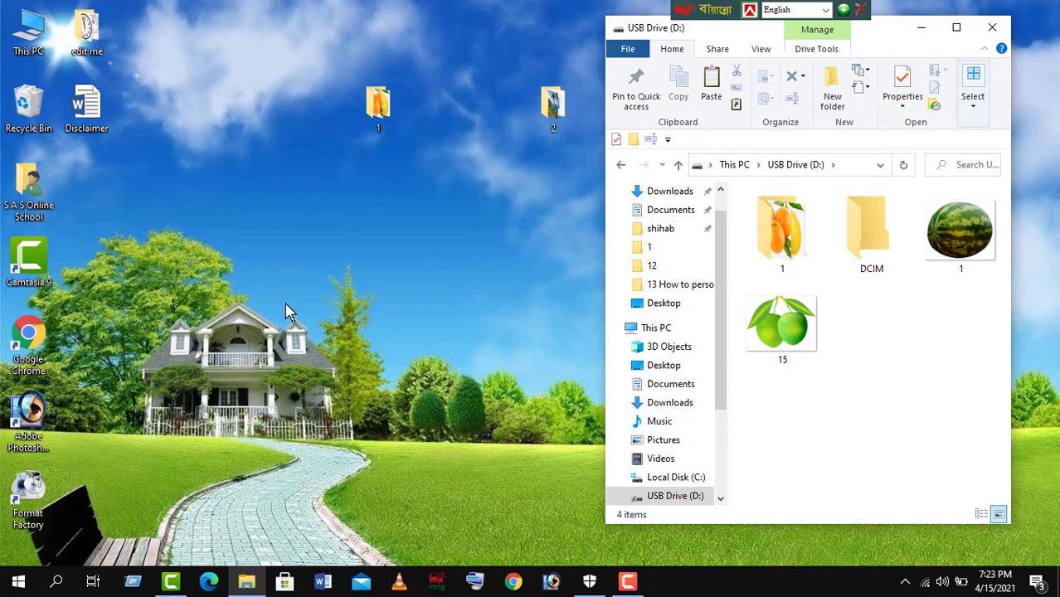
Open a second File Explorer window on This PC and place it beside the USB Drive (D:) window without overlap.
{"action": "double_click", "coordinate": [33, 42]}
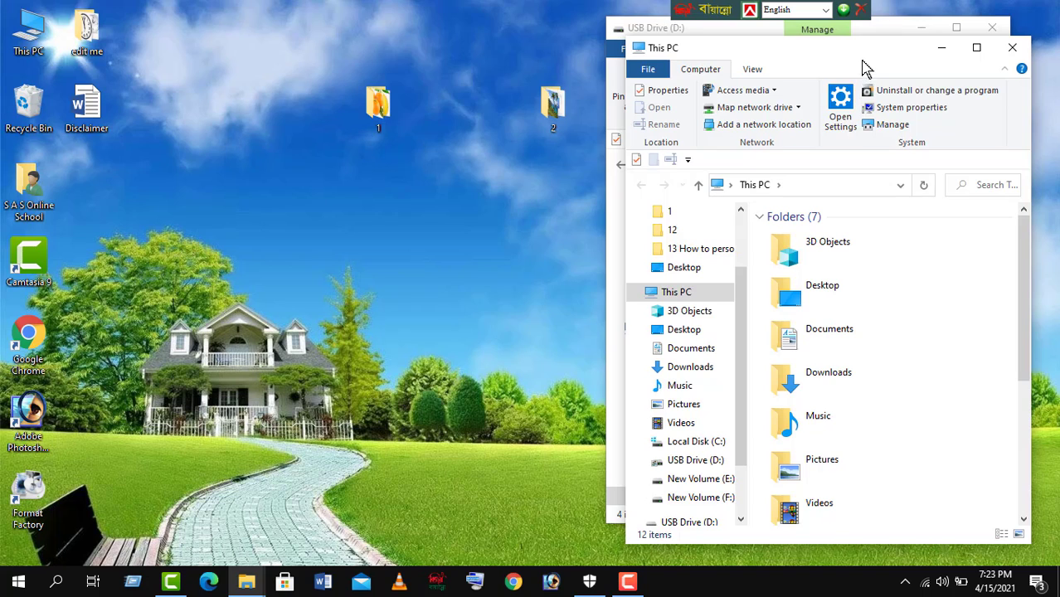
{"action": "left_click_drag", "start_coordinate": [865, 56], "coordinate": [678, 71]}
{"action": "left_click_drag", "start_coordinate": [583, 73], "coordinate": [378, 40]}
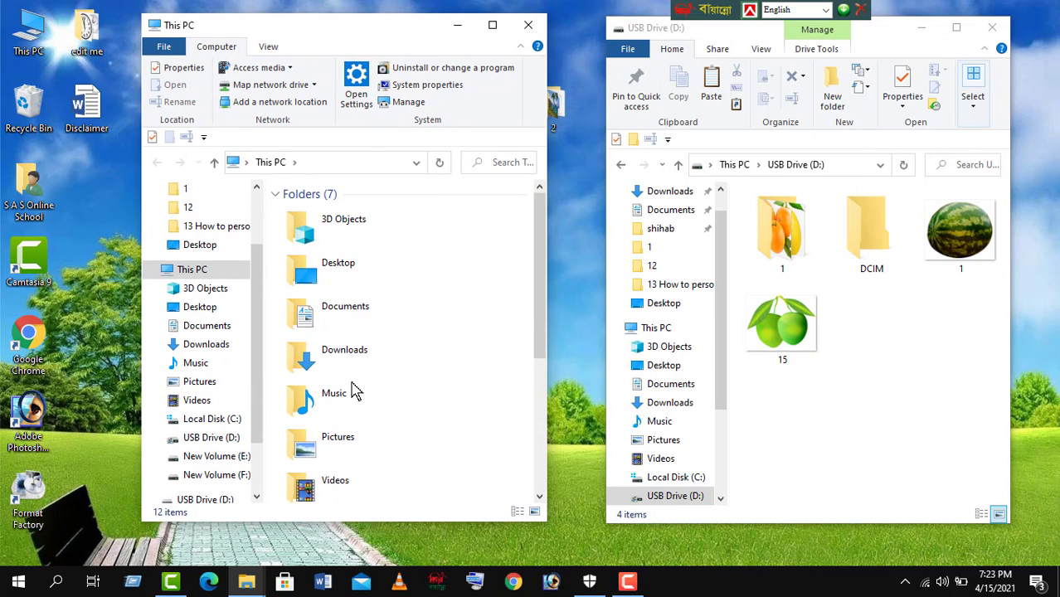
In the This PC window, open folder 2 on New Volume (F:) to show its pictures.
{"action": "scroll", "coordinate": [355, 390], "scroll_direction": "down", "scroll_amount": 3}
{"action": "left_click", "coordinate": [362, 441]}
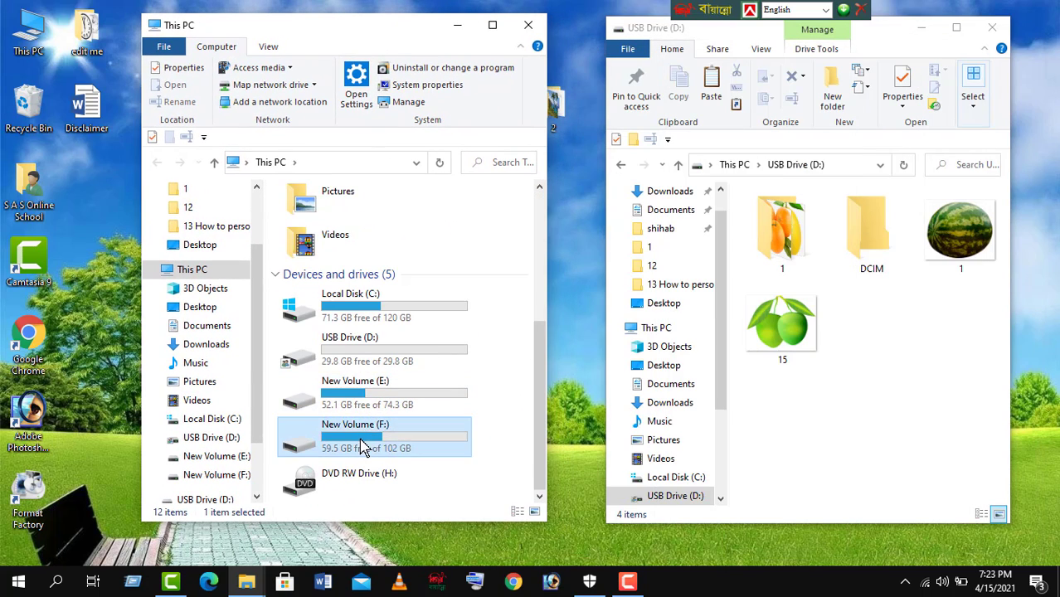
{"action": "double_click", "coordinate": [363, 441]}
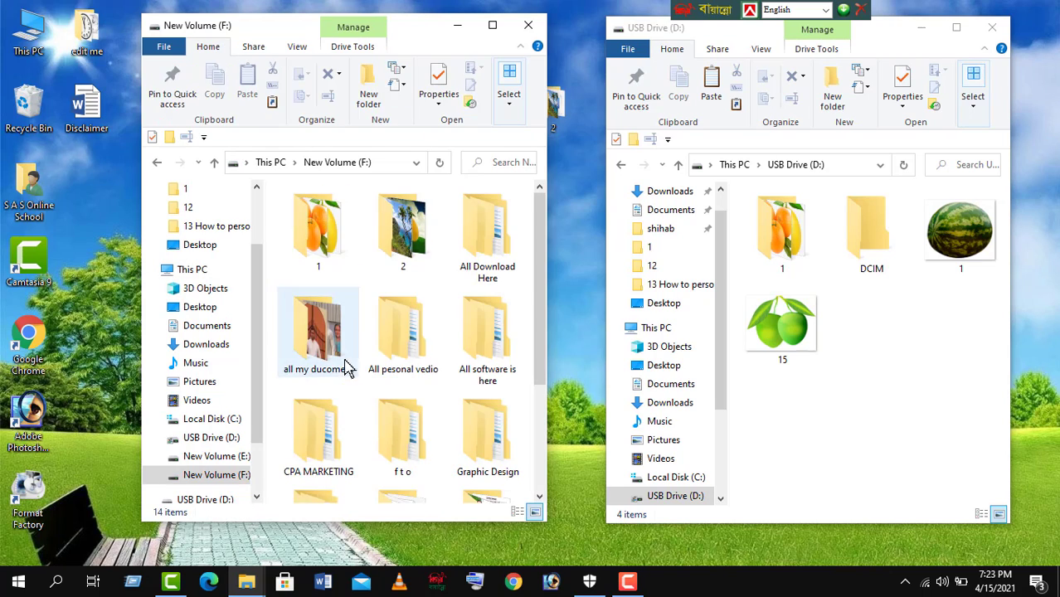
{"action": "left_click", "coordinate": [408, 247]}
{"action": "double_click", "coordinate": [408, 247]}
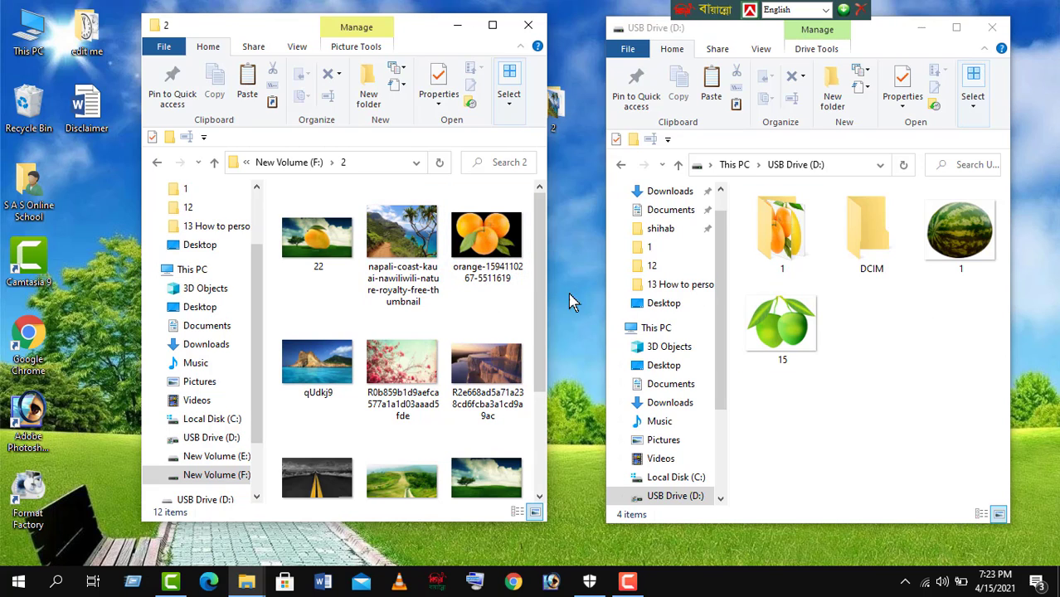
{"action": "left_click", "coordinate": [478, 232]}
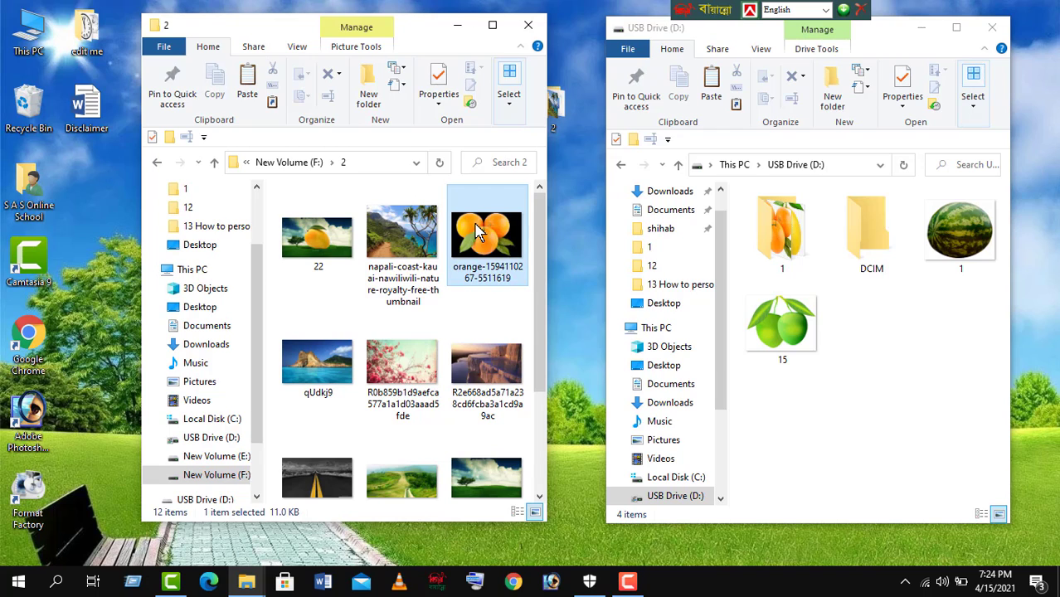
{"action": "left_click_drag", "start_coordinate": [491, 247], "coordinate": [905, 362]}
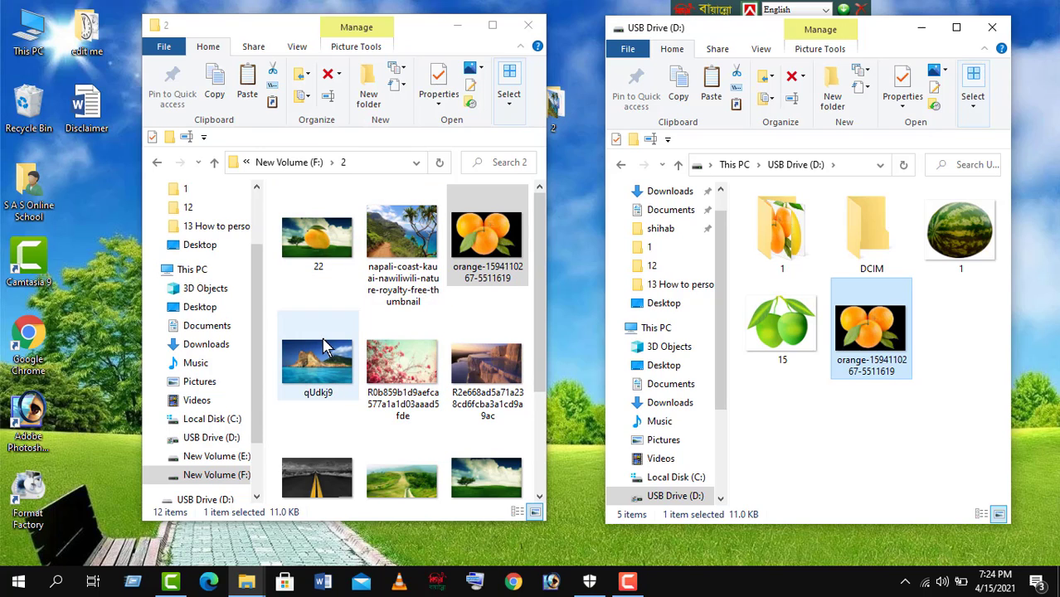
{"action": "scroll", "coordinate": [347, 403], "scroll_direction": "down", "scroll_amount": 3}
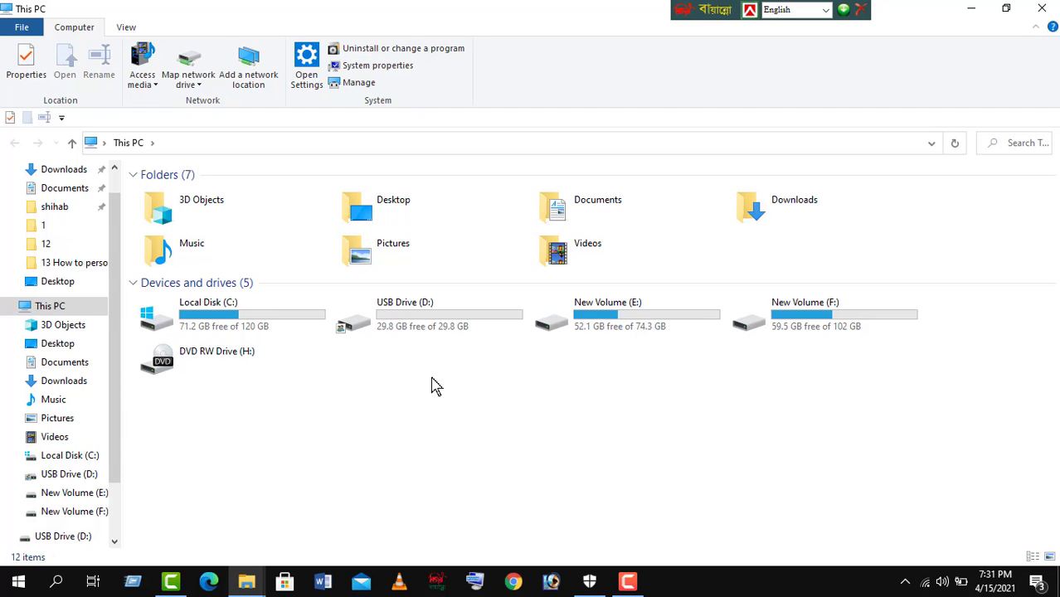
Eject USB Drive (D:) from This PC so the memory card can be removed safely.
{"action": "right_click", "coordinate": [392, 311]}
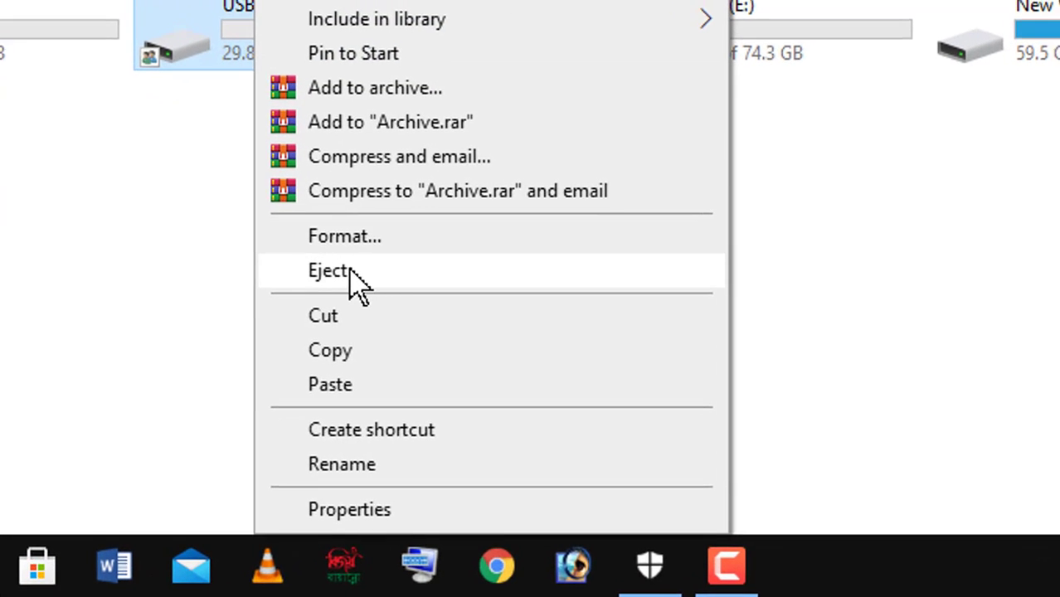
{"action": "left_click", "coordinate": [367, 269]}
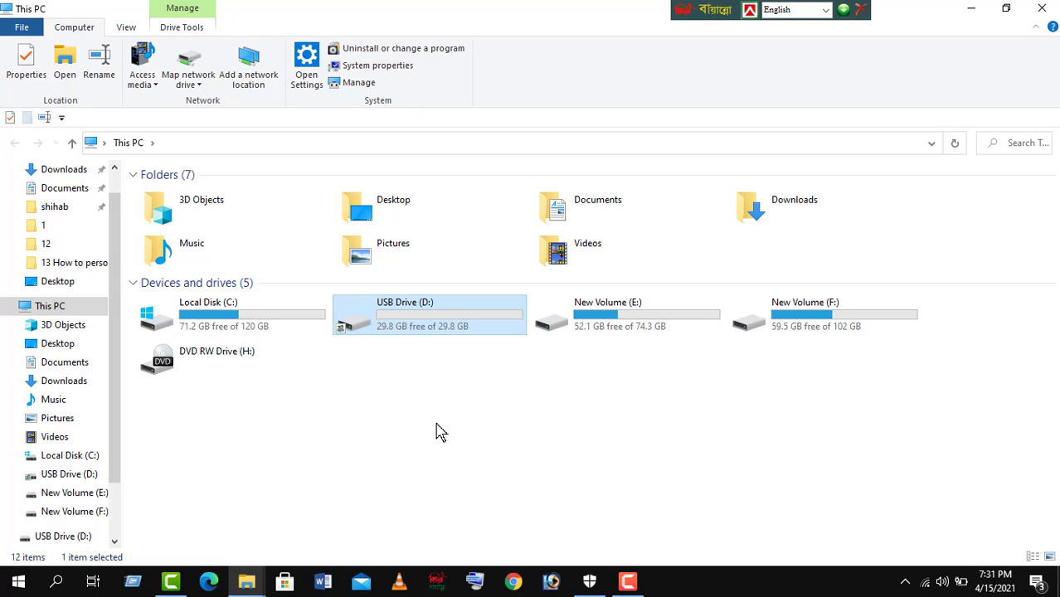